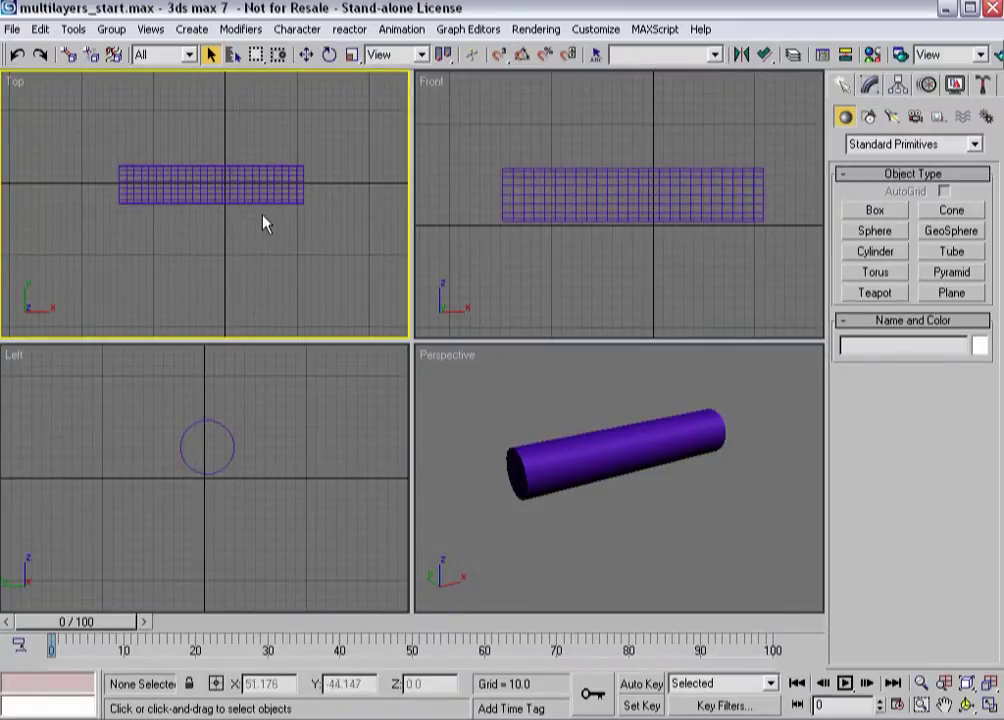
Select the Arm cylinder and scrub the timeline to preview its bending animation
click(560, 445)
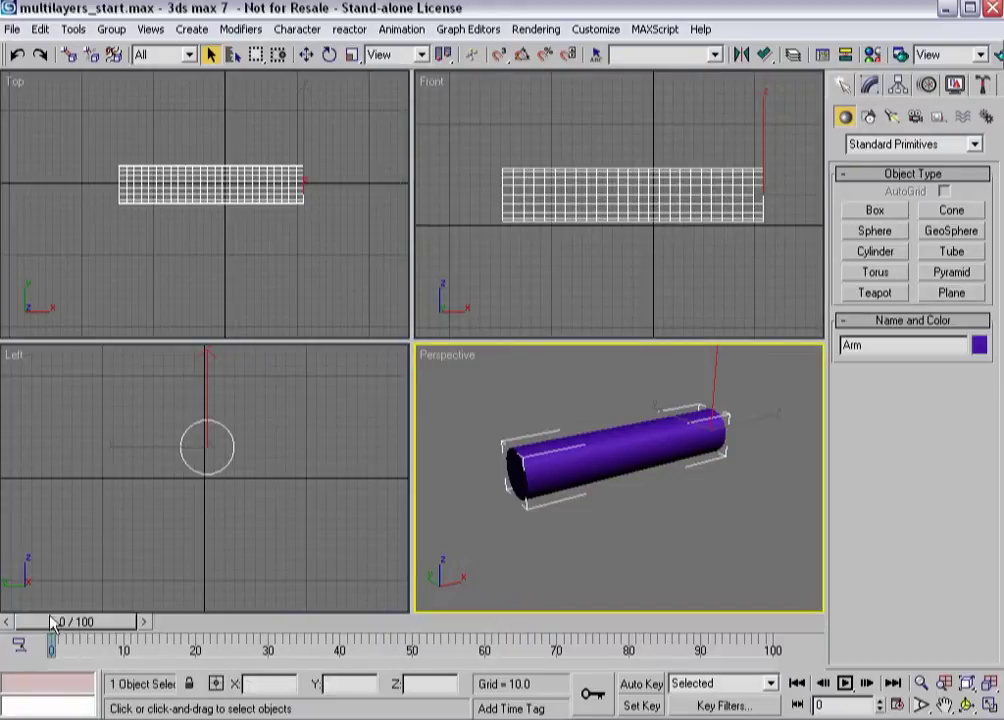
drag(42, 623, 50, 413)
Draw a rectangle over the arm in Top view, centre it, widen it to about 210, and raise it
click(869, 117)
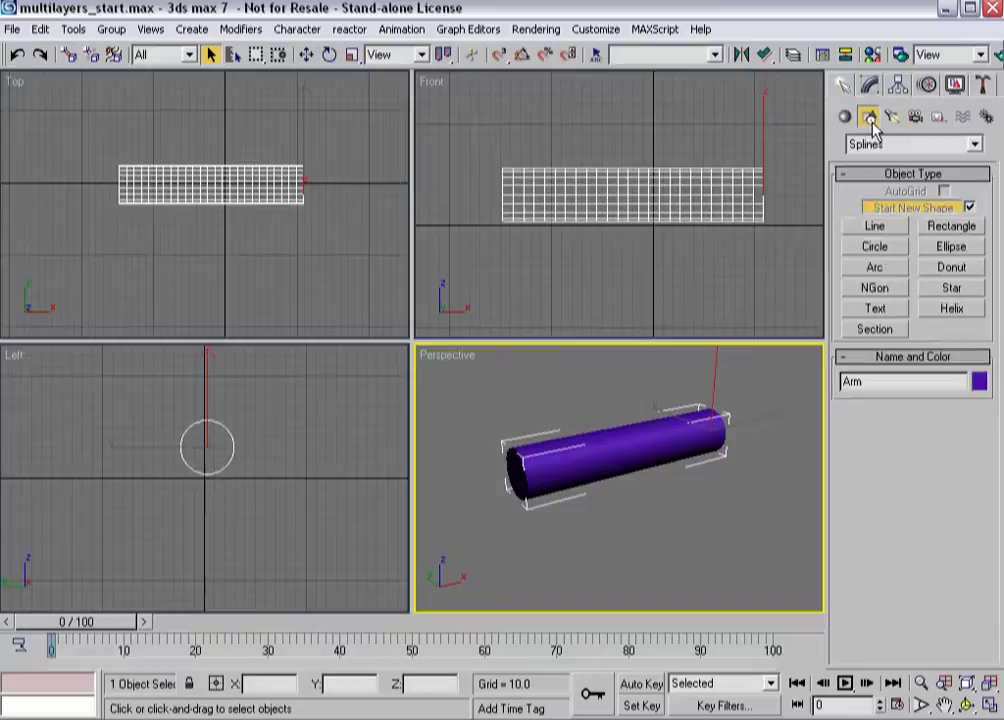
click(951, 227)
drag(149, 110, 280, 291)
right_click(208, 167)
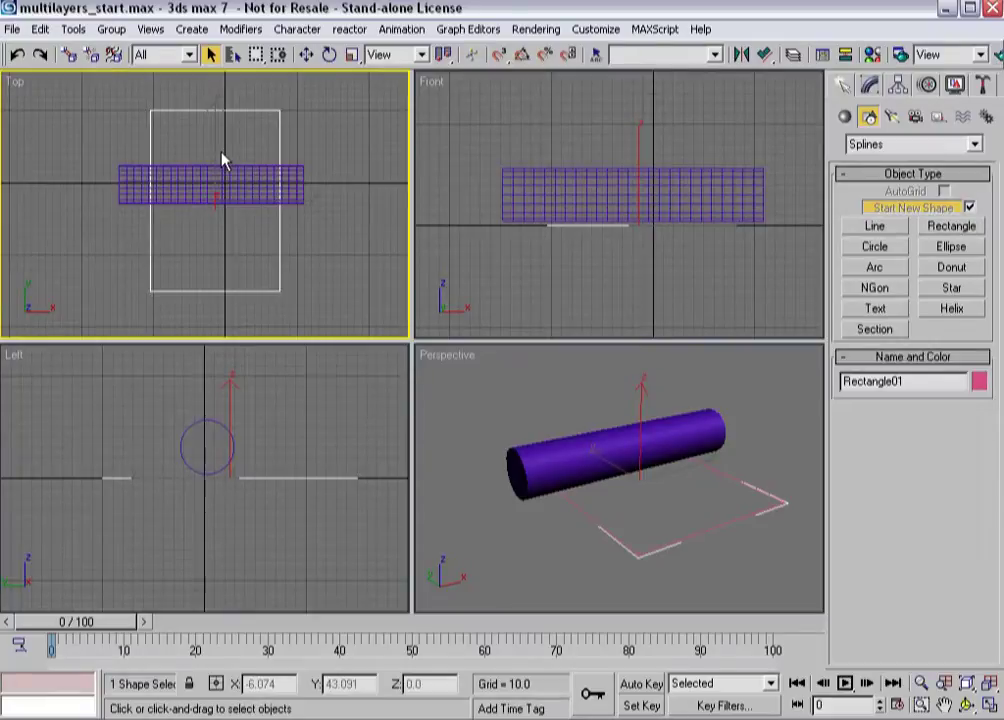
key(w)
drag(218, 148, 218, 133)
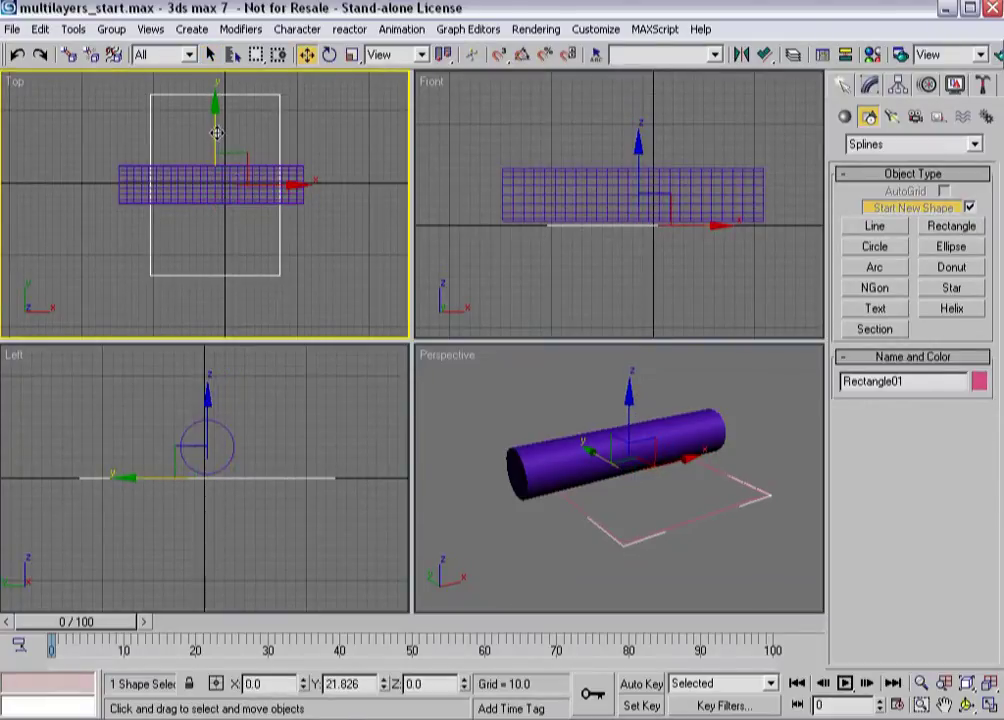
mouse_move(250, 185)
mouse_down()
mouse_move(265, 187)
mouse_move(247, 189)
mouse_up()
click(869, 84)
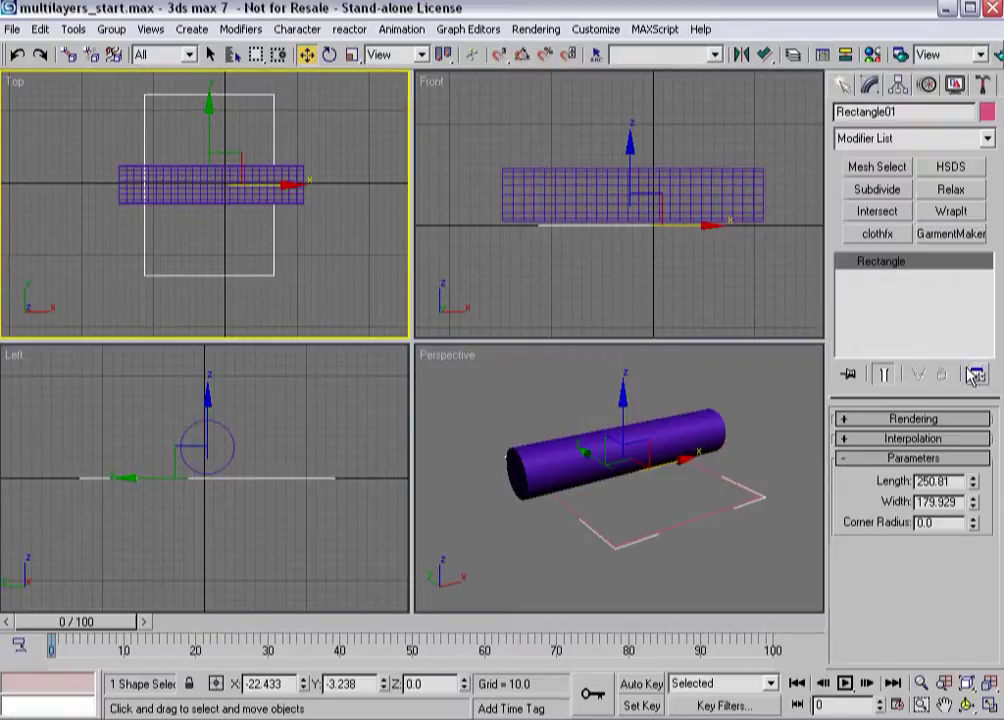
drag(972, 502, 967, 482)
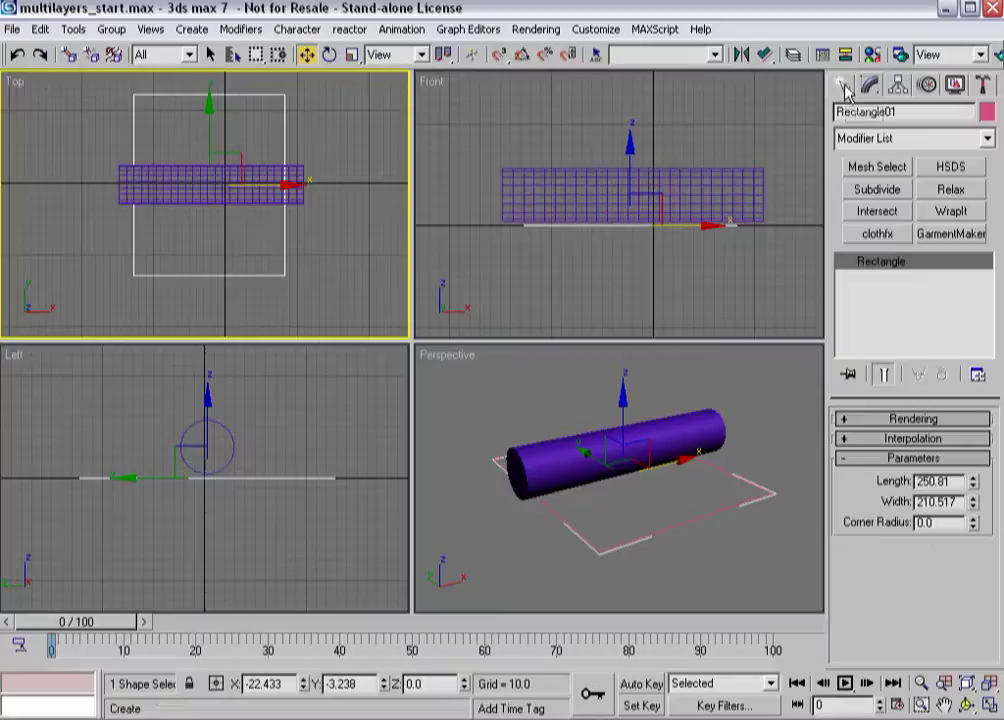
click(627, 185)
drag(632, 178, 619, 110)
Draw a second, longer rectangle and raise it above the first to Z 81.066
click(843, 85)
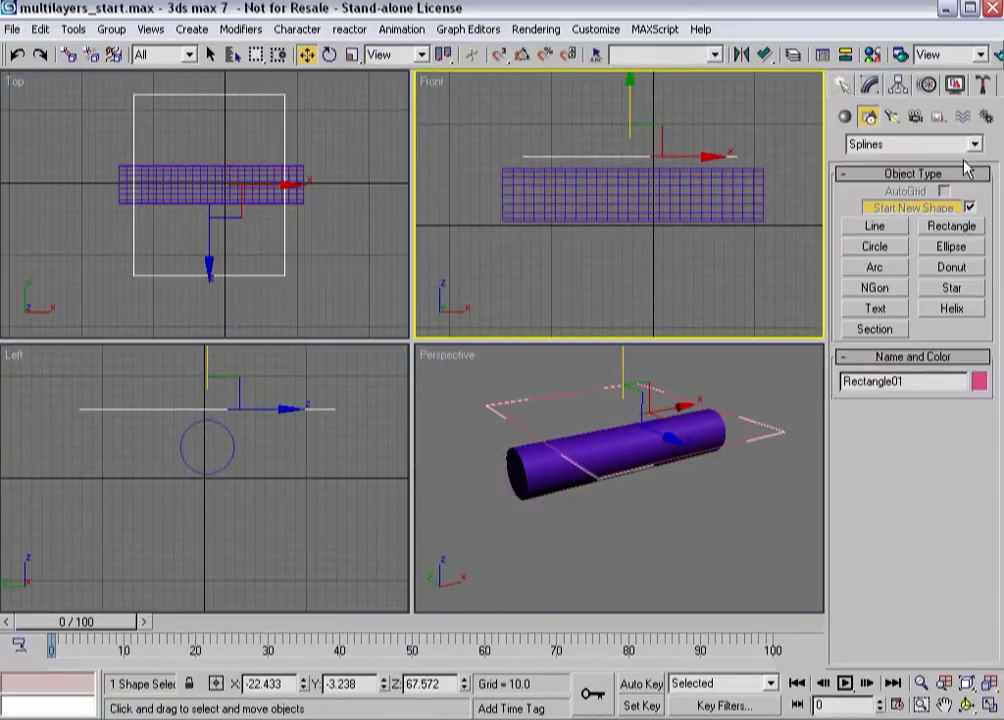
click(951, 226)
scroll(309, 231, down, 3)
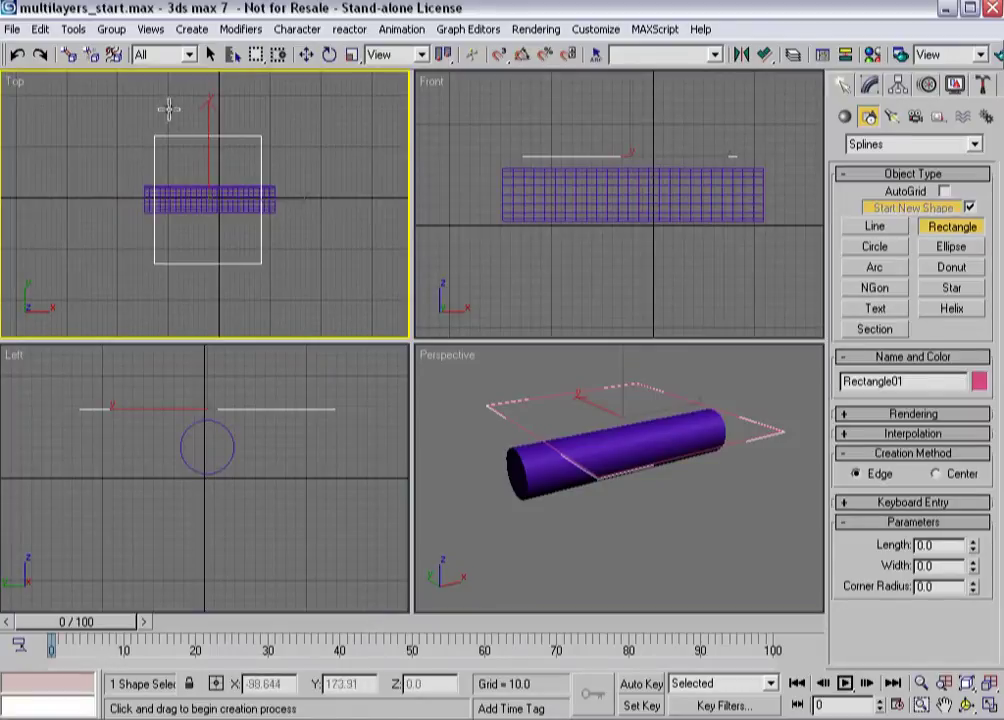
drag(168, 106, 246, 287)
right_click(614, 215)
key(w)
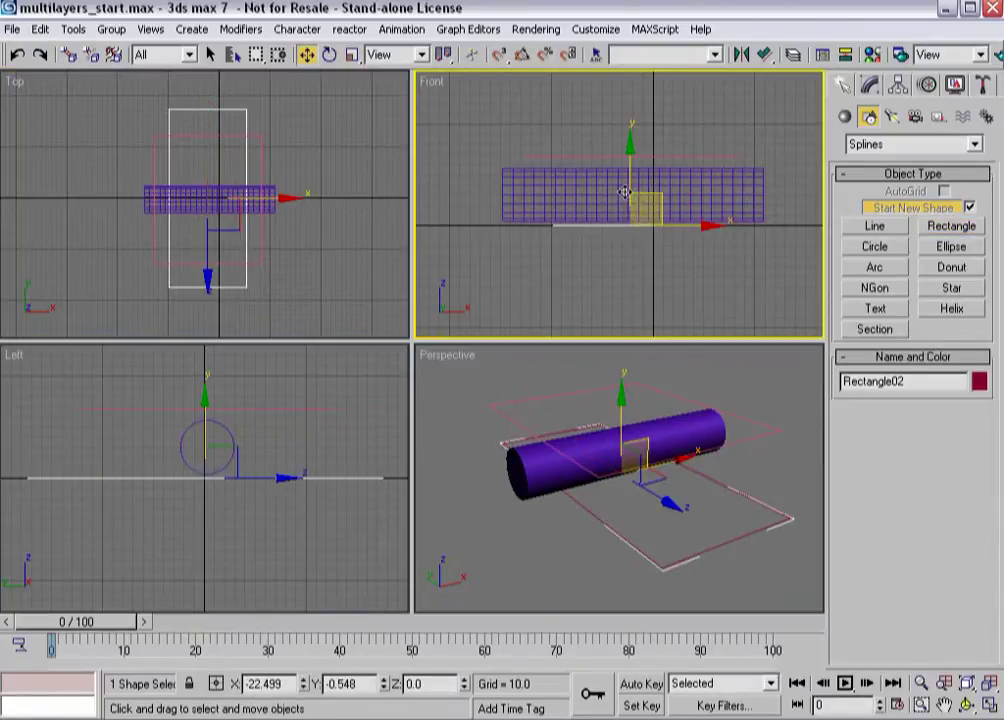
drag(612, 226, 624, 110)
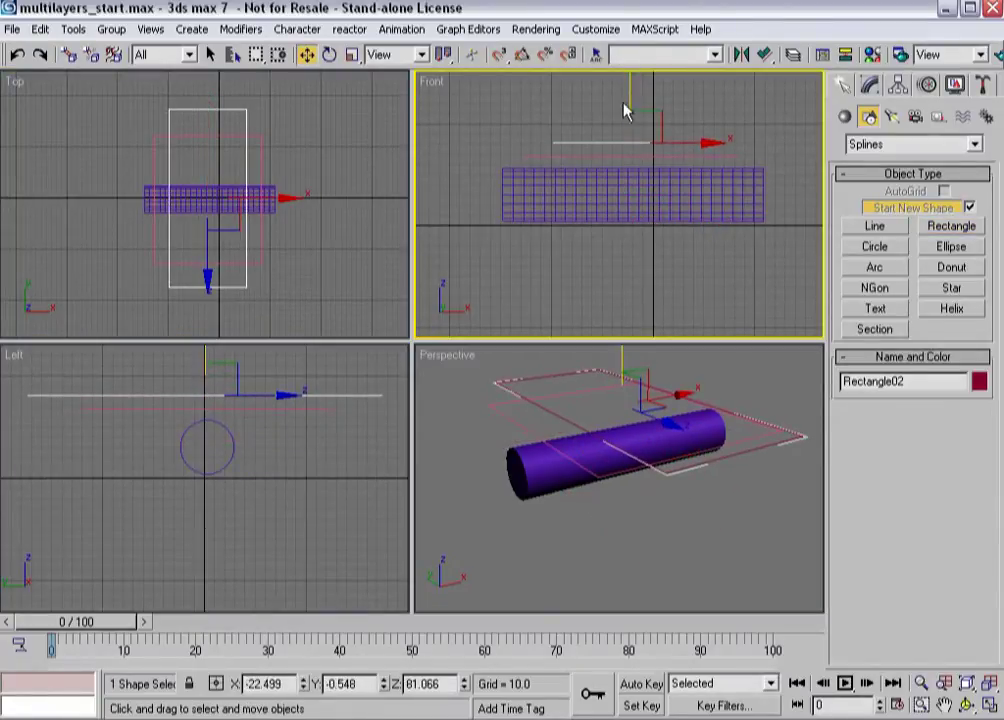
Rename the first rectangle to Cloth01 and give it a dark blue colour
click(533, 160)
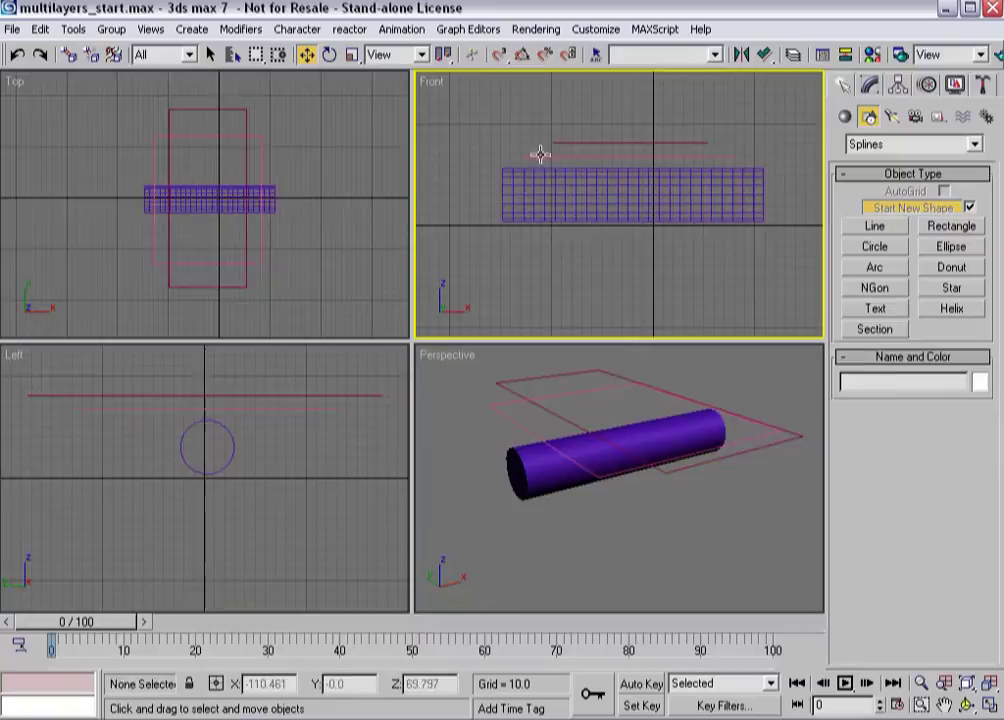
click(540, 153)
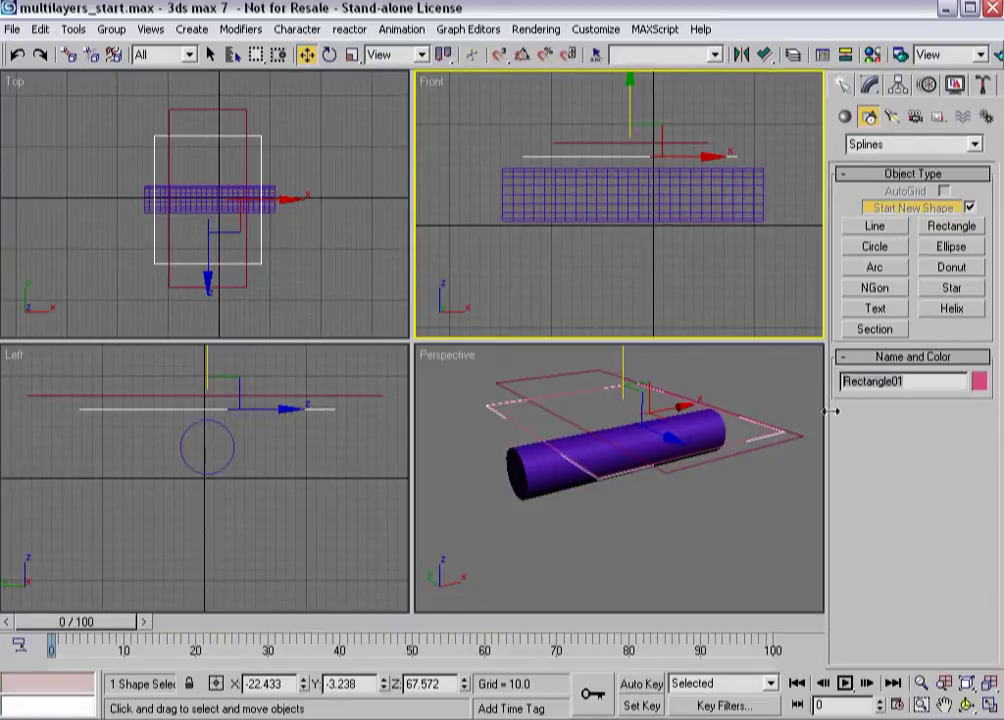
double_click(880, 381)
text(Cloth01)
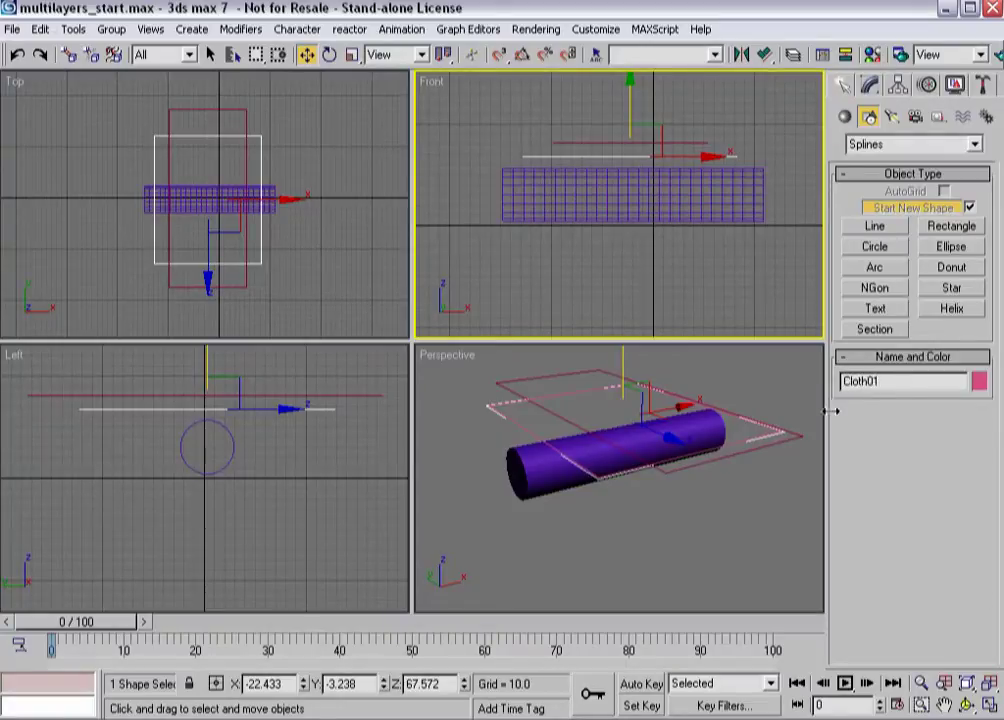
click(977, 382)
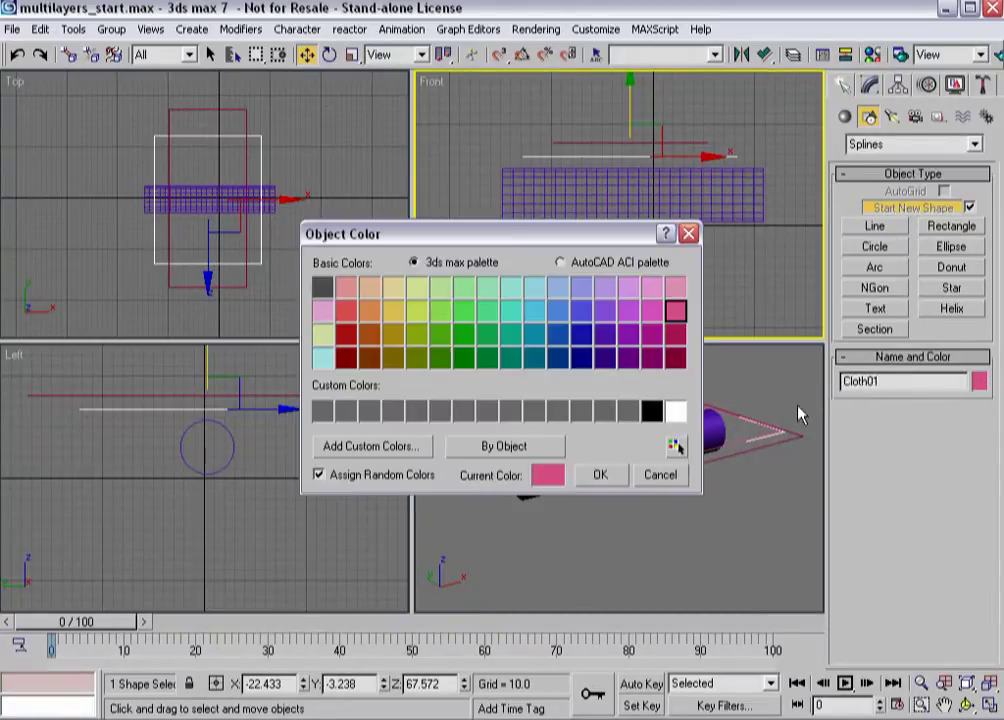
click(558, 360)
click(603, 474)
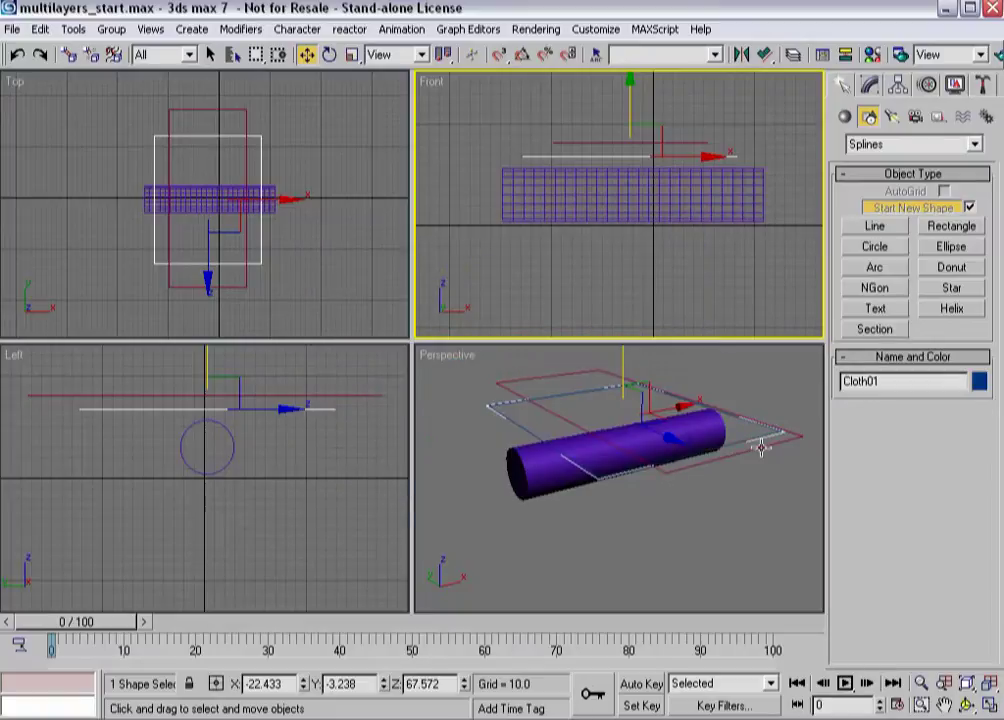
Rename the second rectangle to Cloth02, colour it brown, hide it, and reselect Cloth01
click(762, 447)
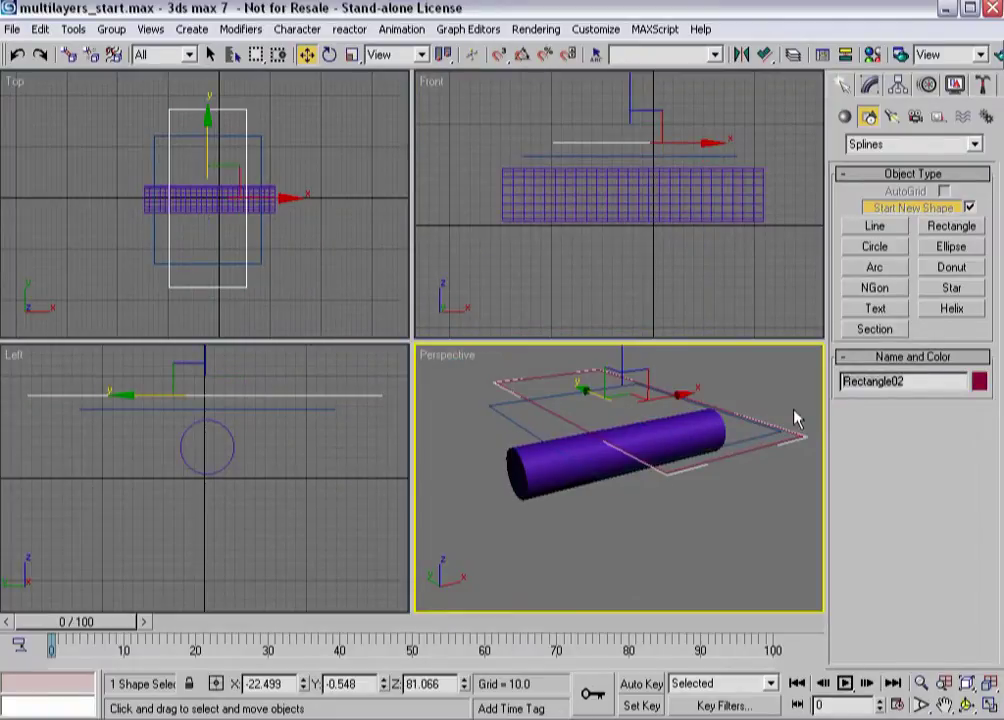
double_click(880, 381)
text(Cloth02)
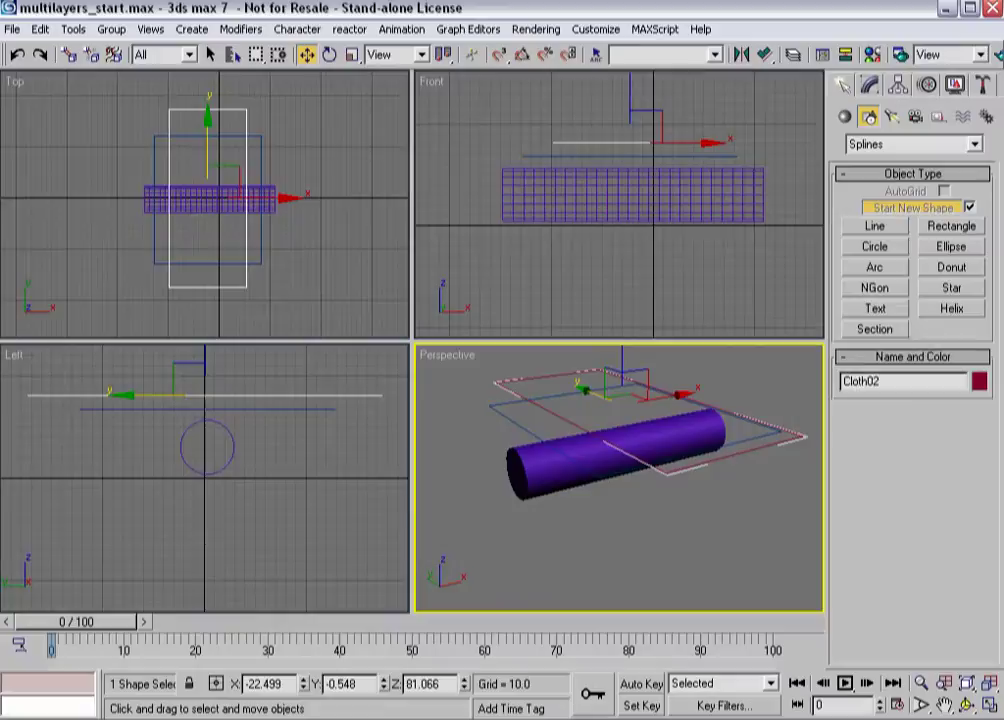
click(979, 381)
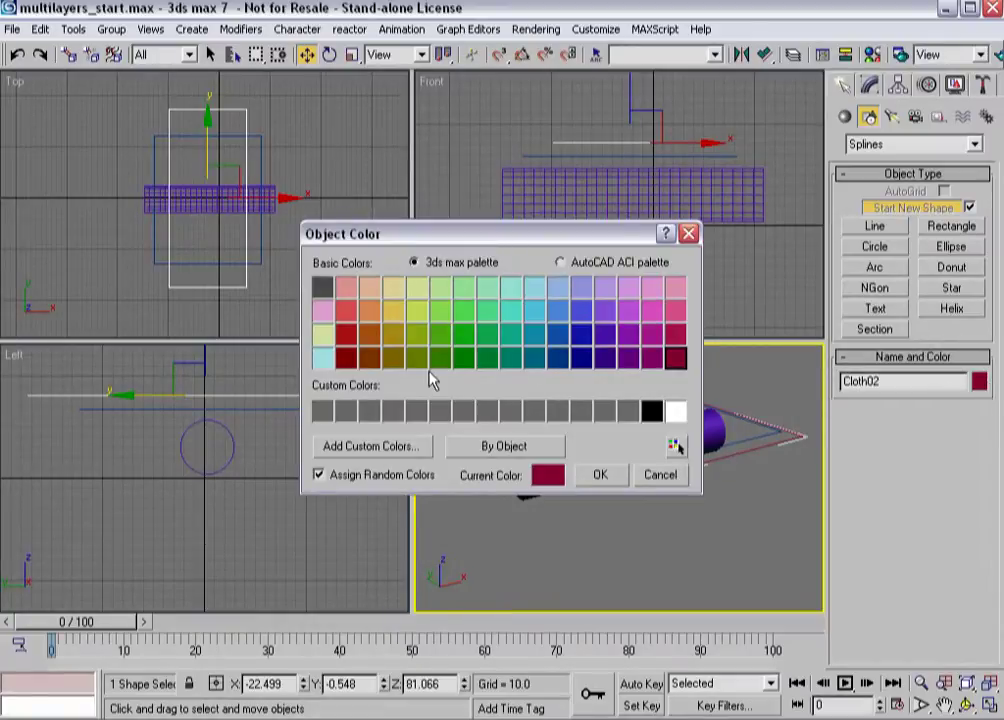
click(378, 360)
click(600, 475)
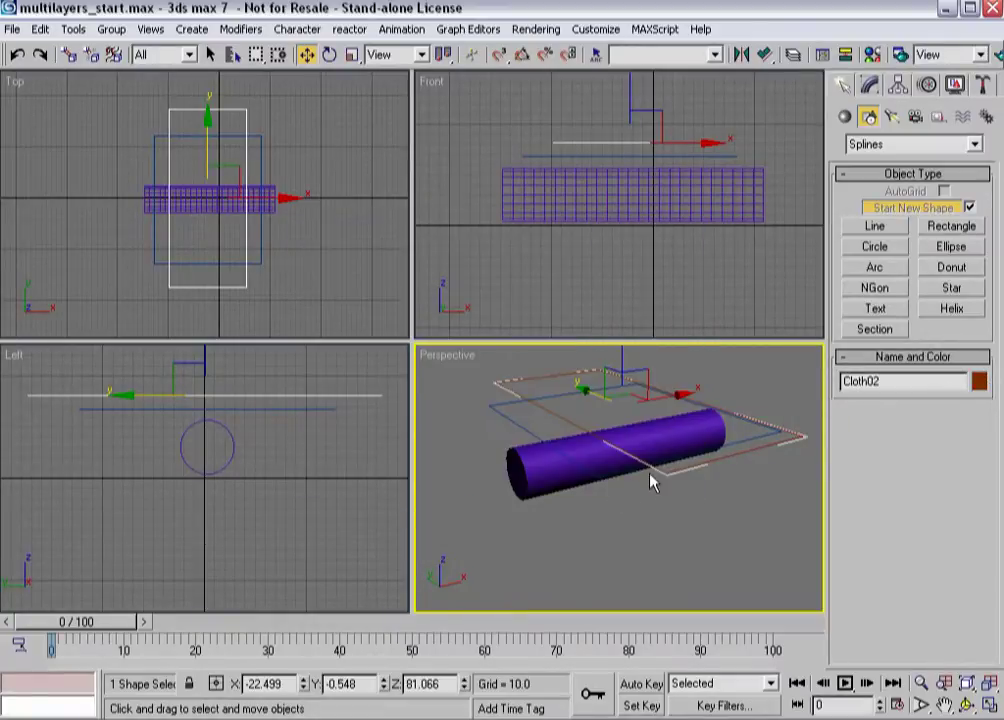
right_click(684, 468)
click(707, 442)
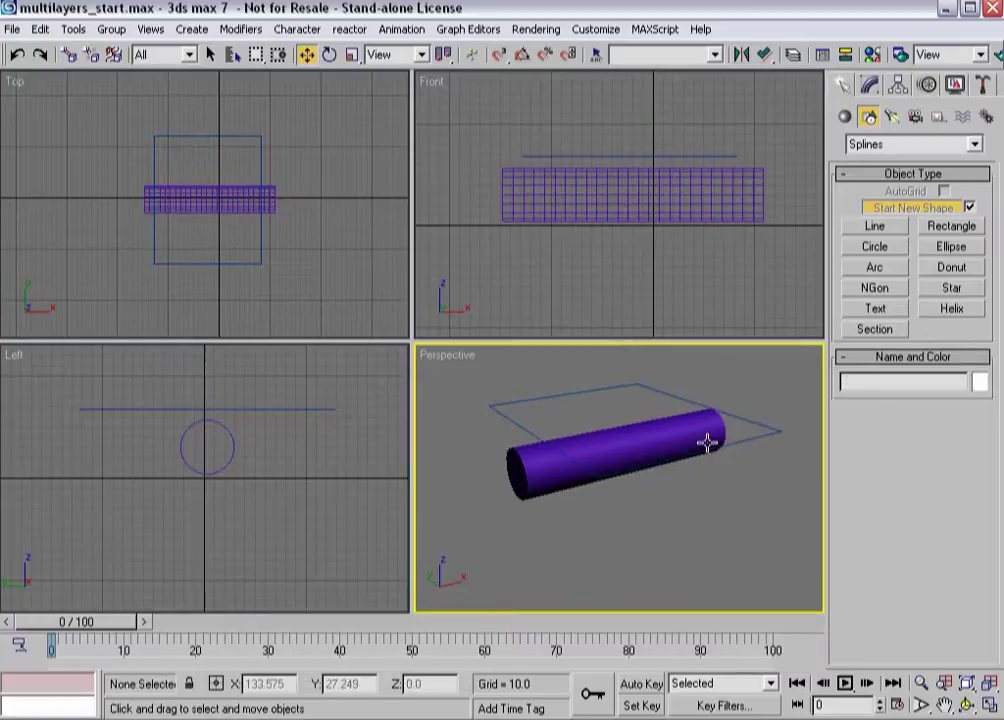
click(516, 425)
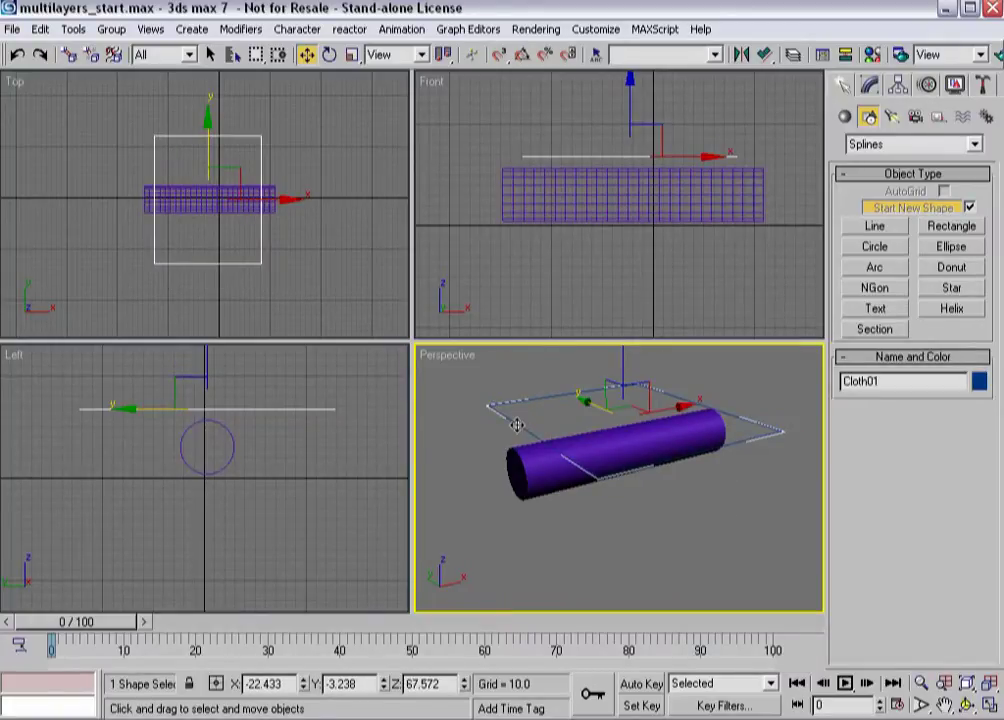
Convert Cloth01 to an Editable Spline
click(869, 85)
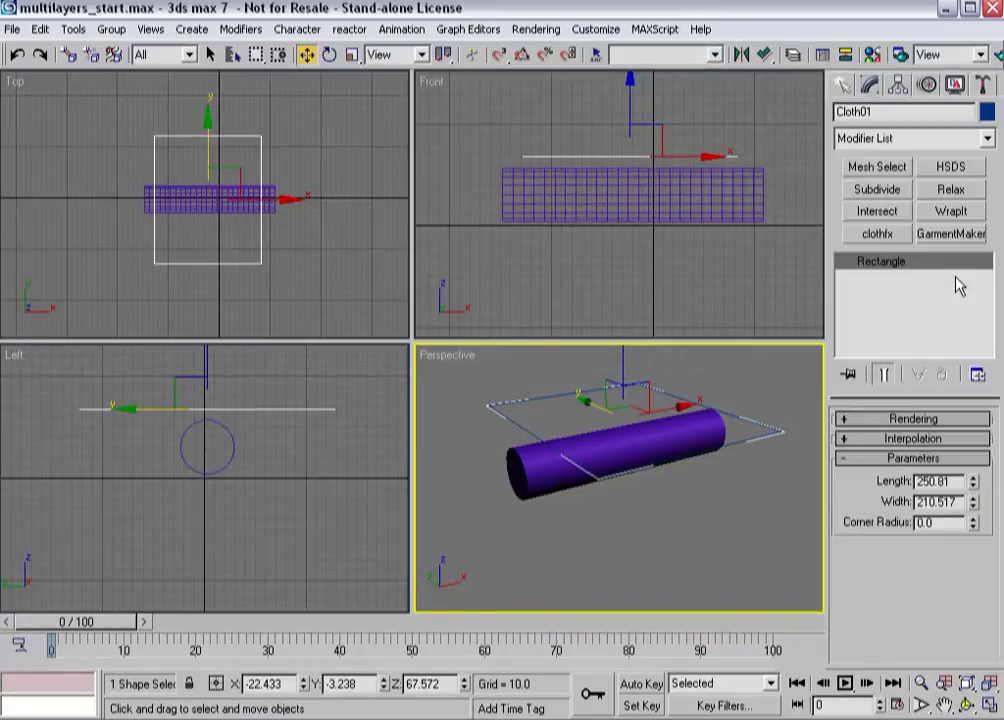
right_click(884, 262)
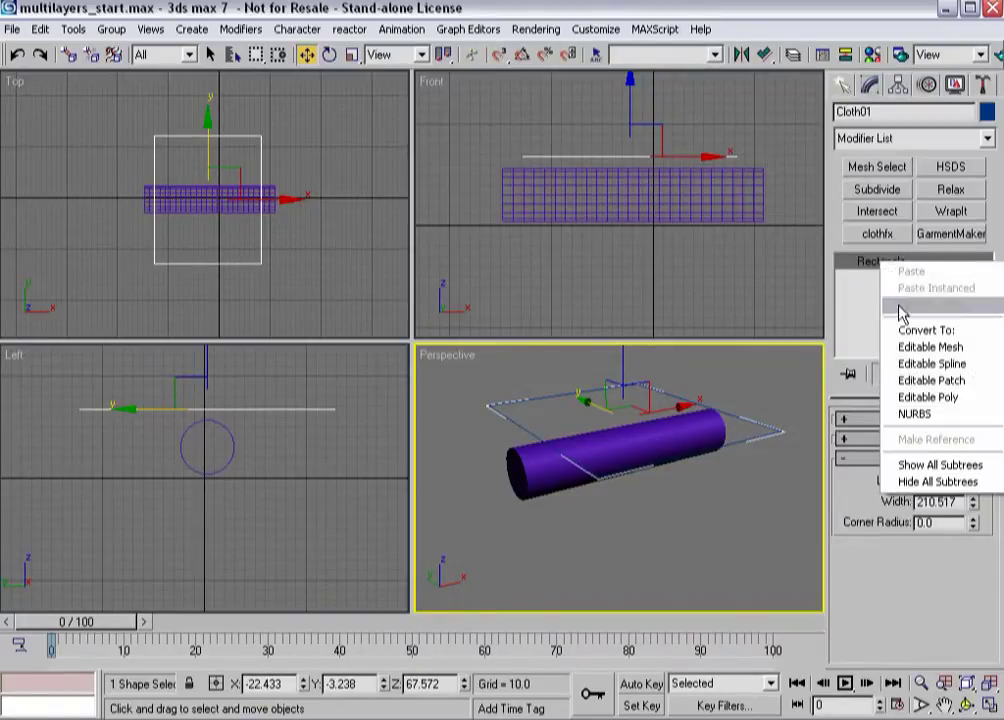
click(930, 364)
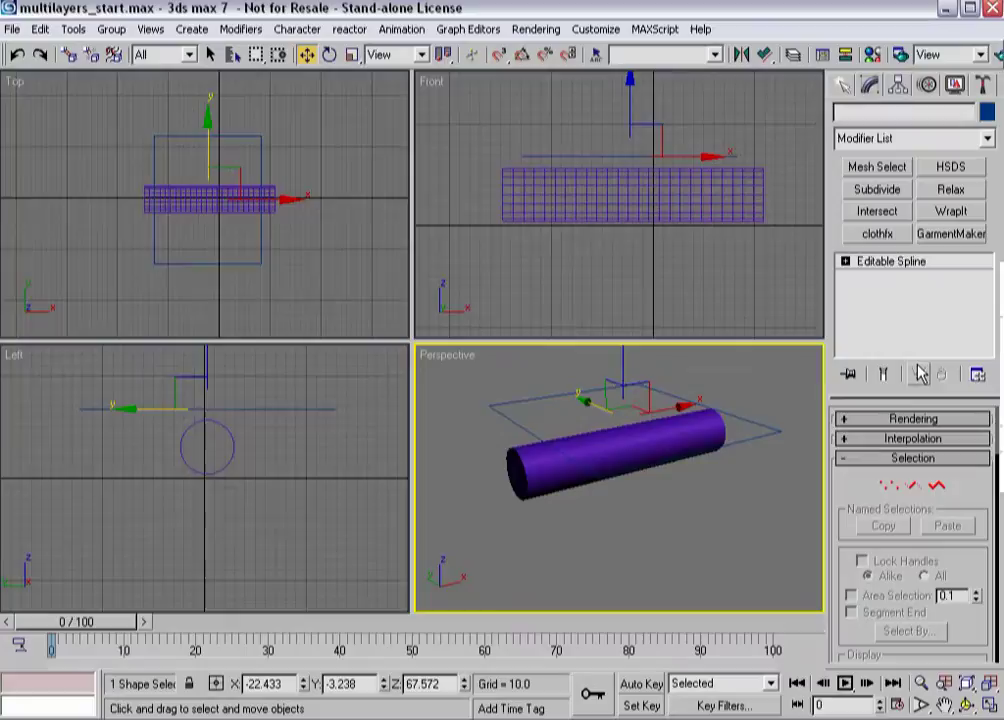
Set all four spline vertices to Corner and apply a GarmentMaker modifier
click(128, 128)
drag(128, 128, 307, 307)
right_click(260, 268)
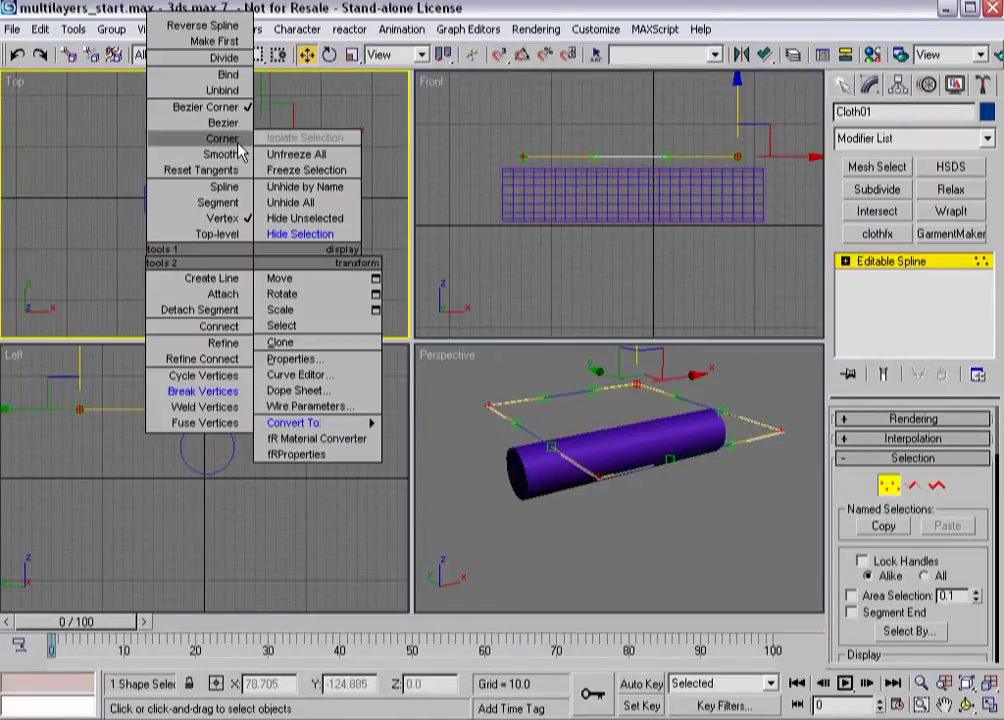
click(222, 138)
right_click(262, 265)
click(218, 407)
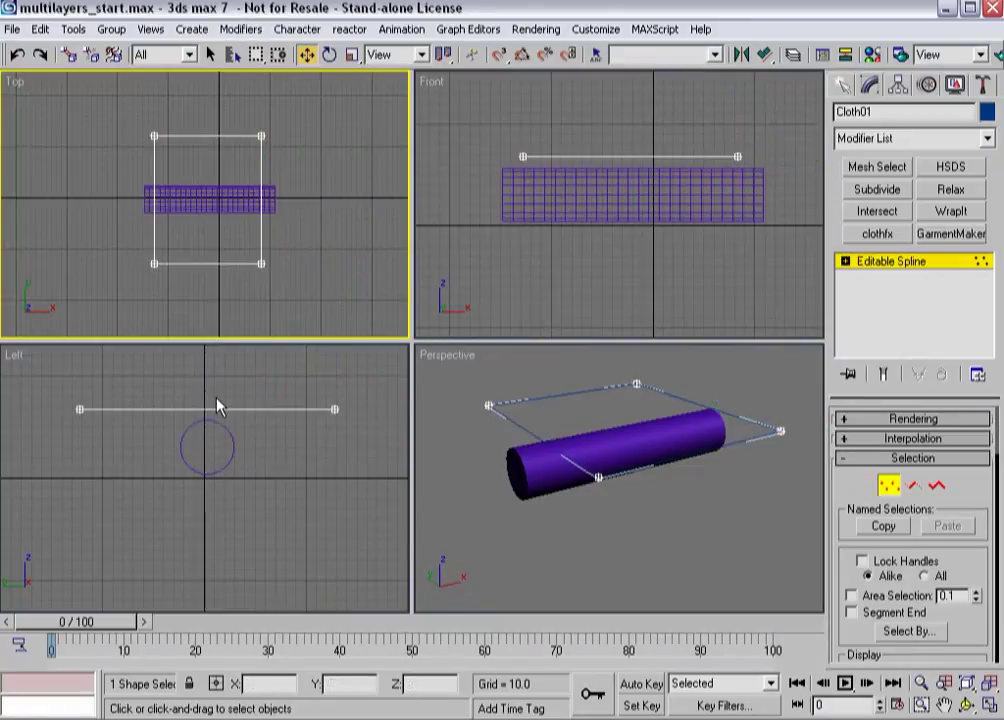
click(872, 262)
click(940, 236)
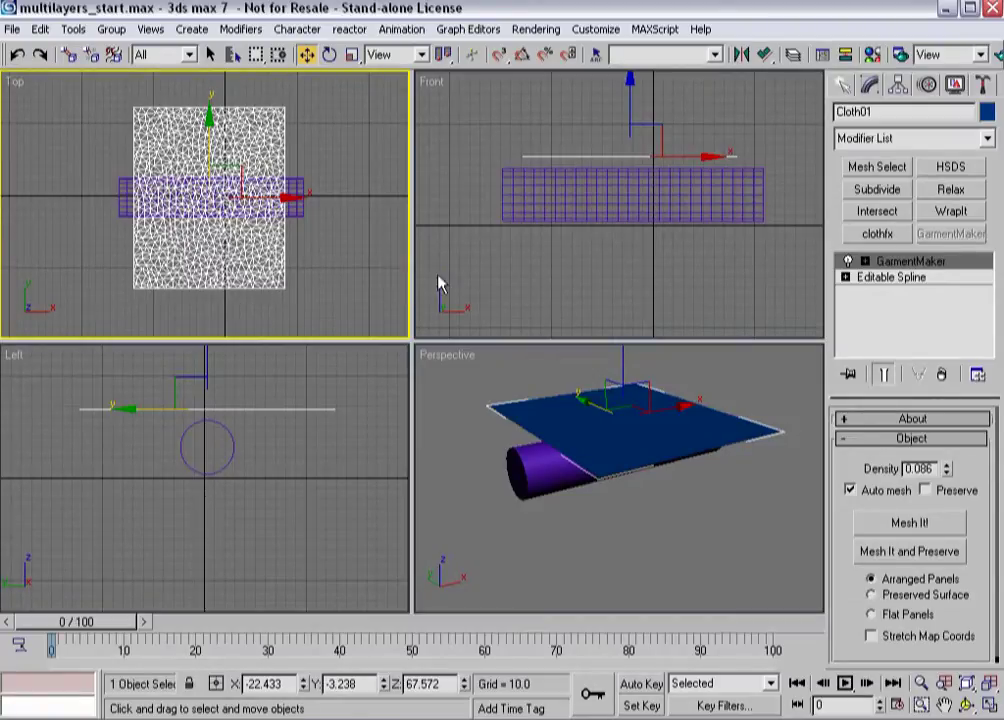
Set the GarmentMaker Density of Cloth01 to 0.14 for a denser triangulated panel
right_click(480, 403)
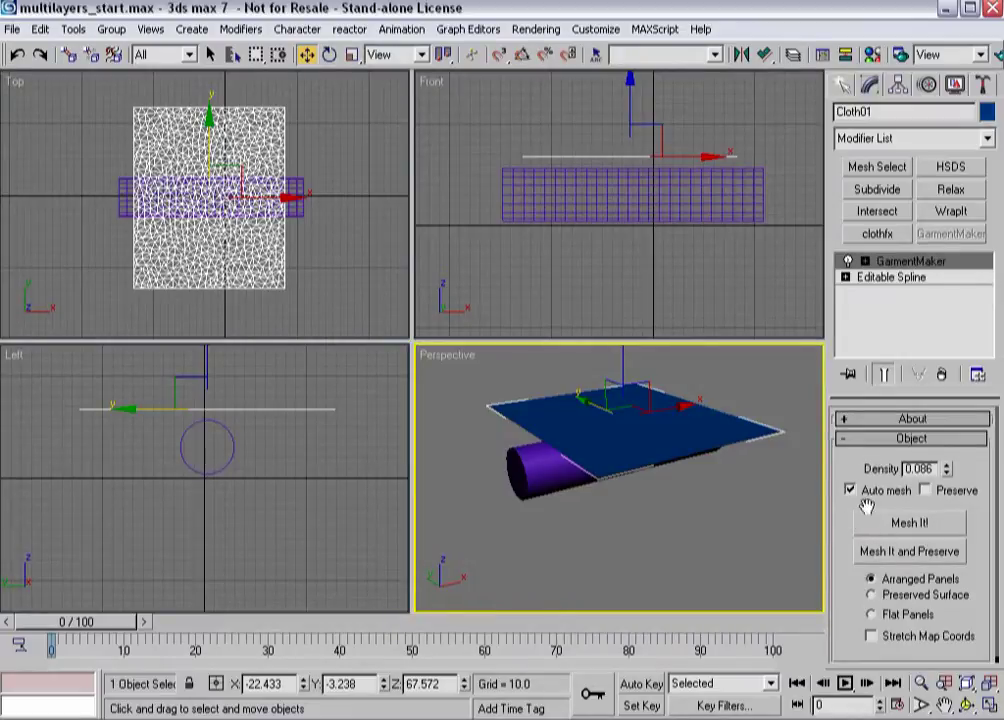
scroll(224, 264, up, 5)
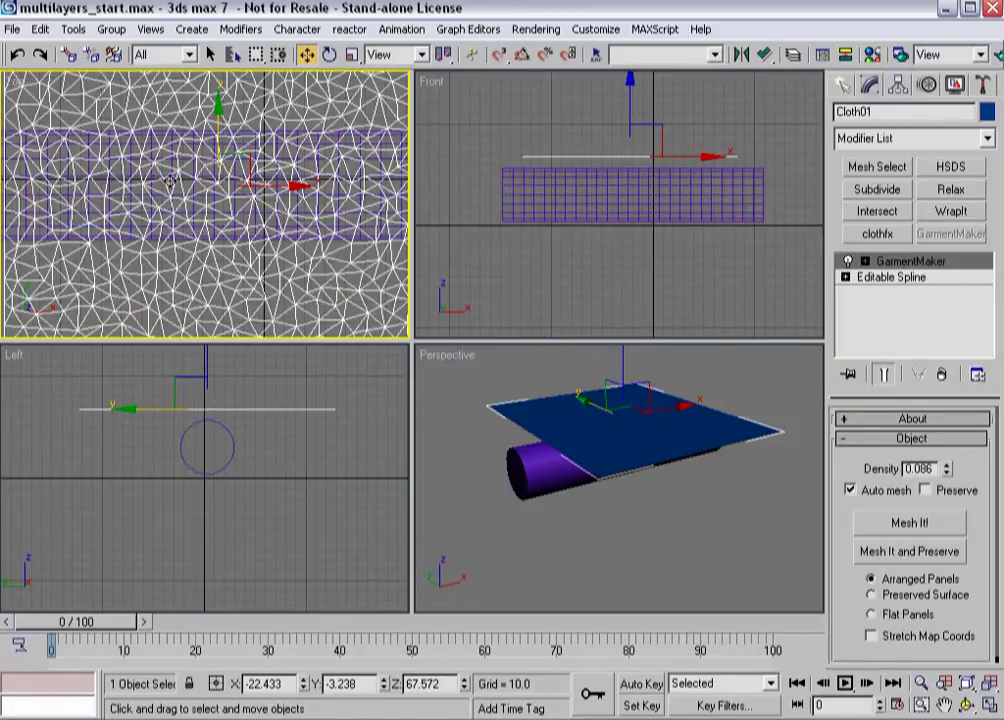
click(947, 465)
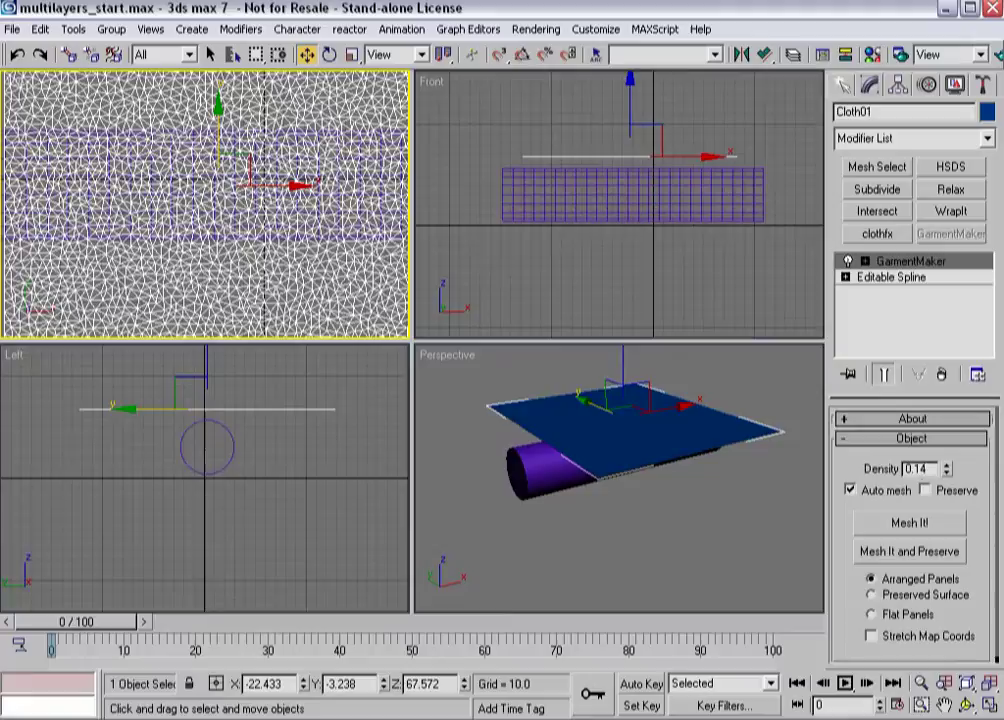
click(977, 463)
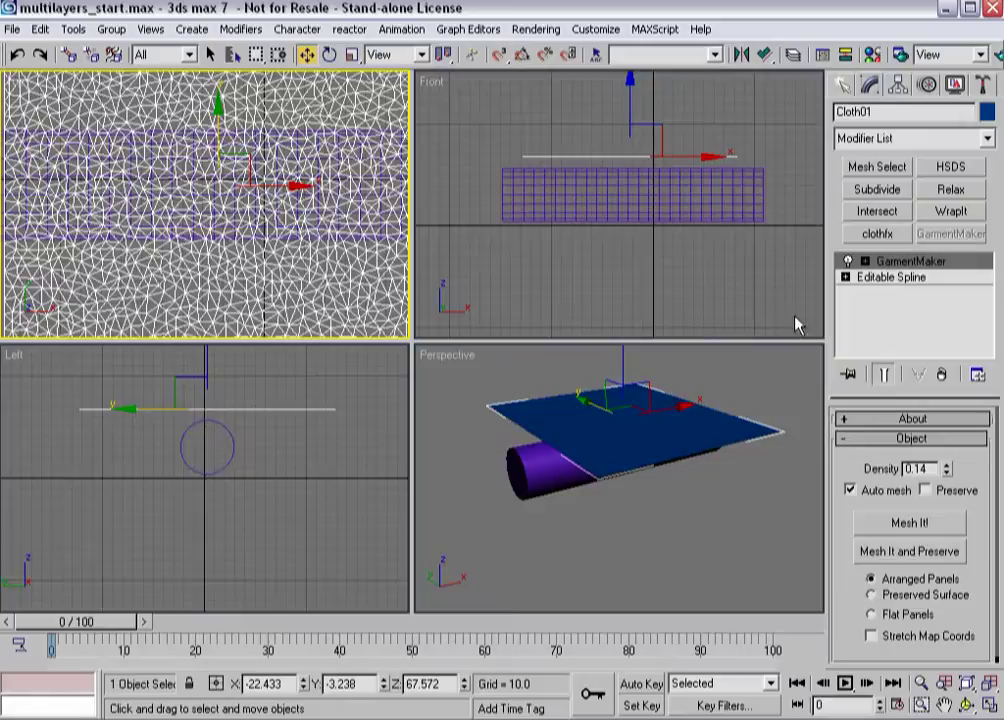
click(870, 237)
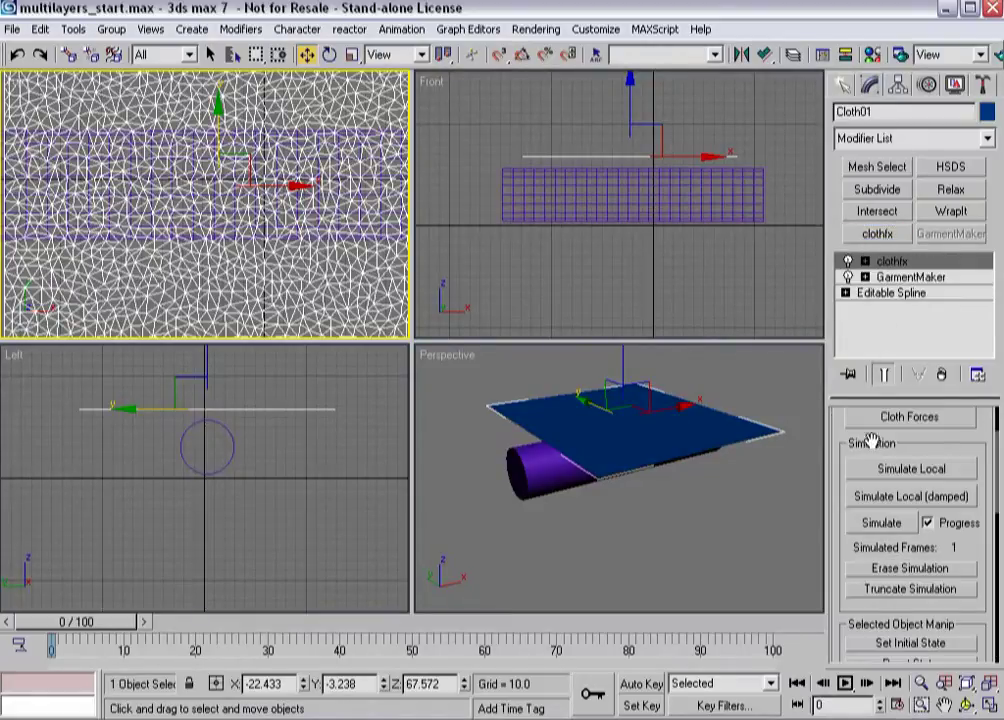
drag(872, 442, 836, 520)
click(854, 466)
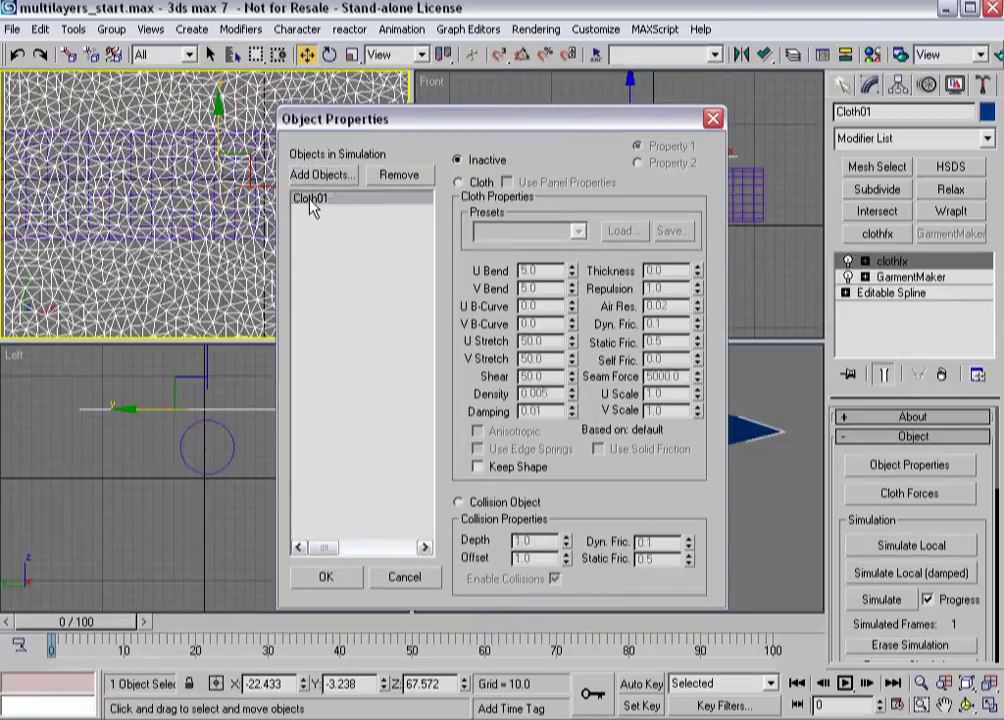
click(404, 577)
click(941, 374)
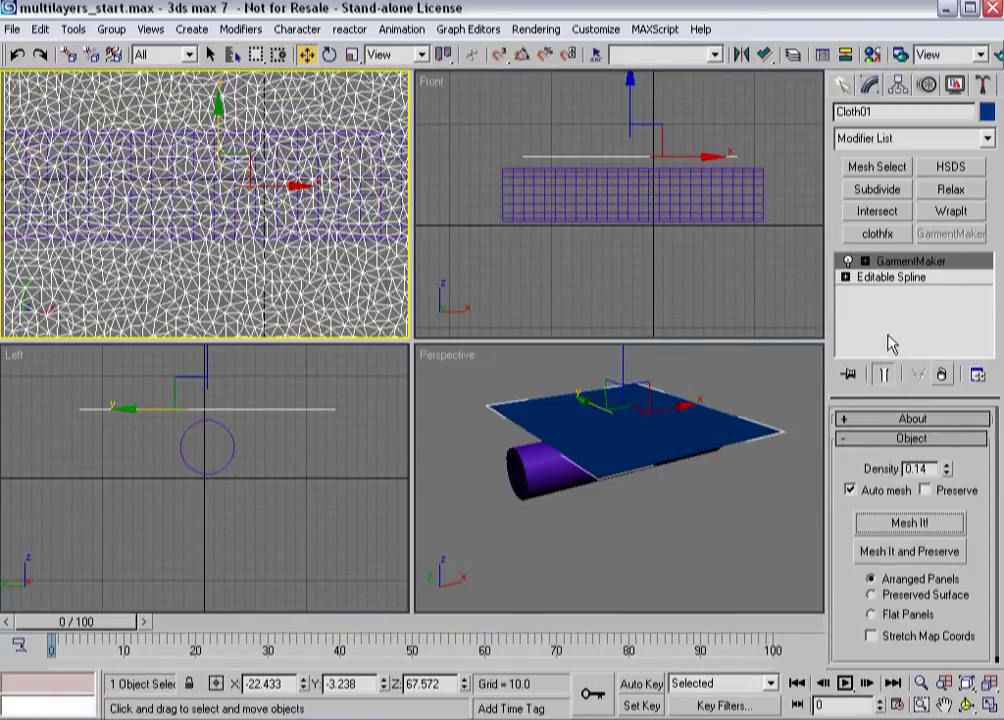
Select the garment panel and set its deformation to Curved along the Y axis
click(877, 262)
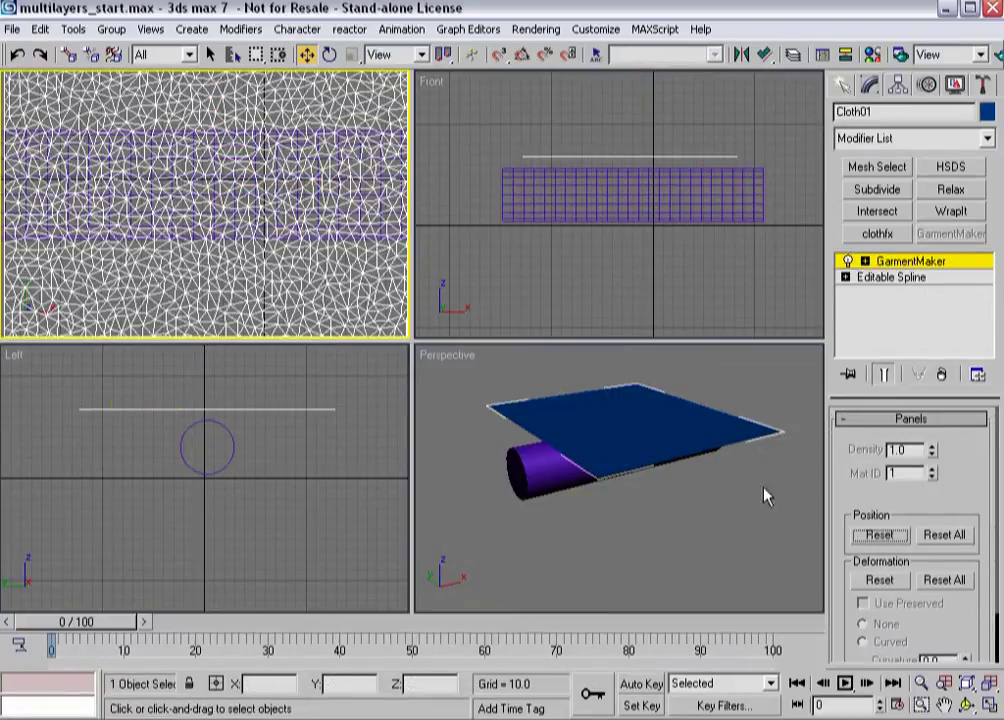
click(653, 437)
drag(851, 506, 840, 420)
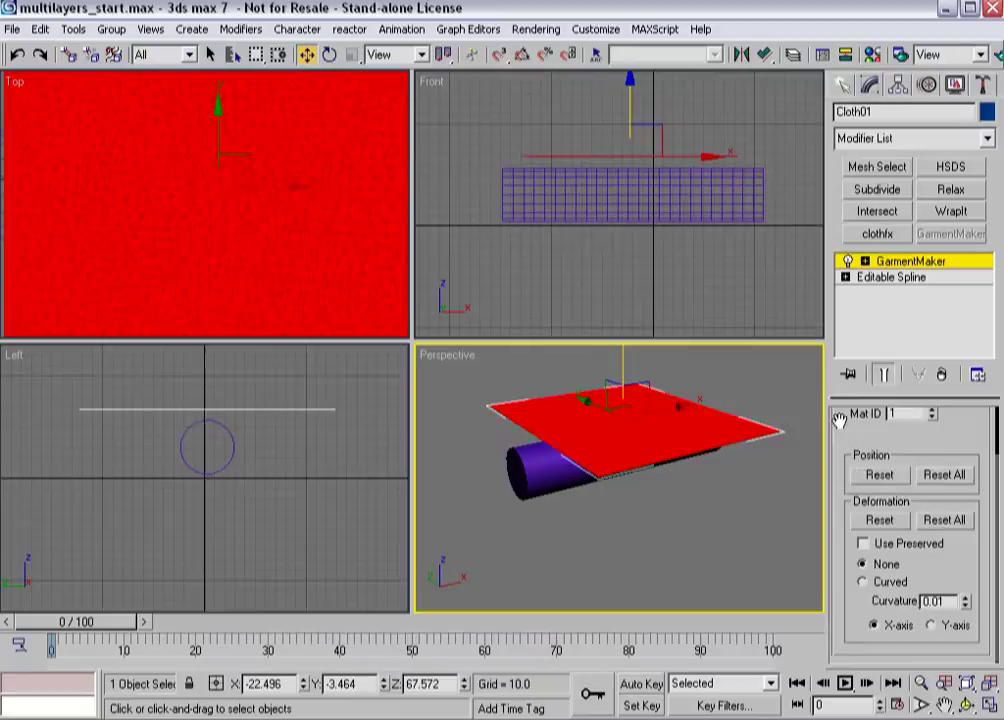
click(862, 581)
click(930, 625)
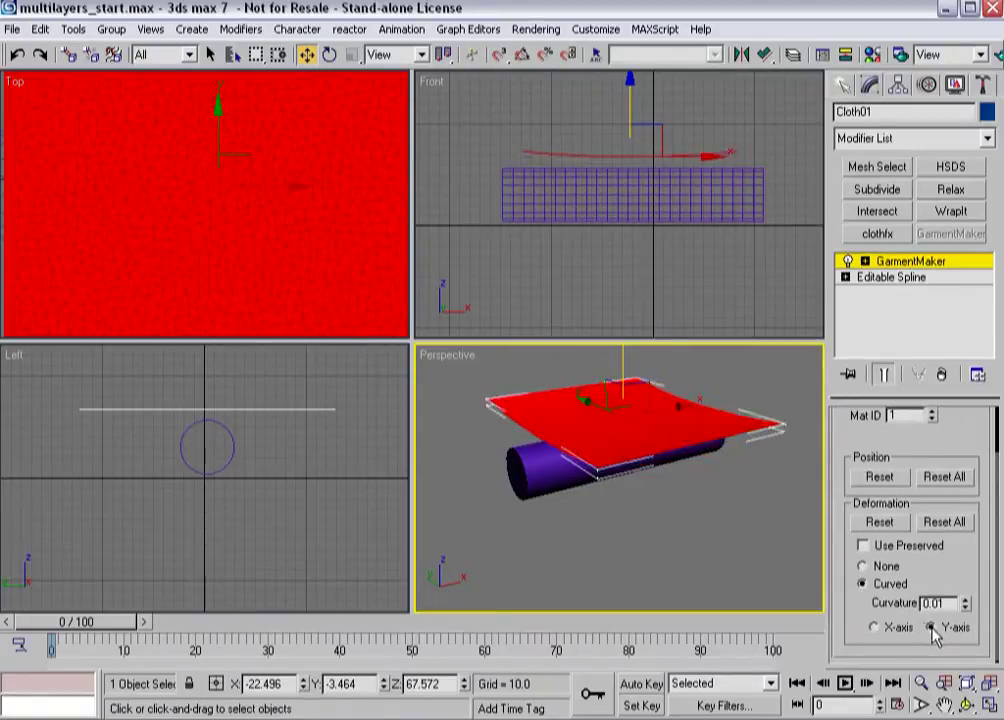
right_click(206, 471)
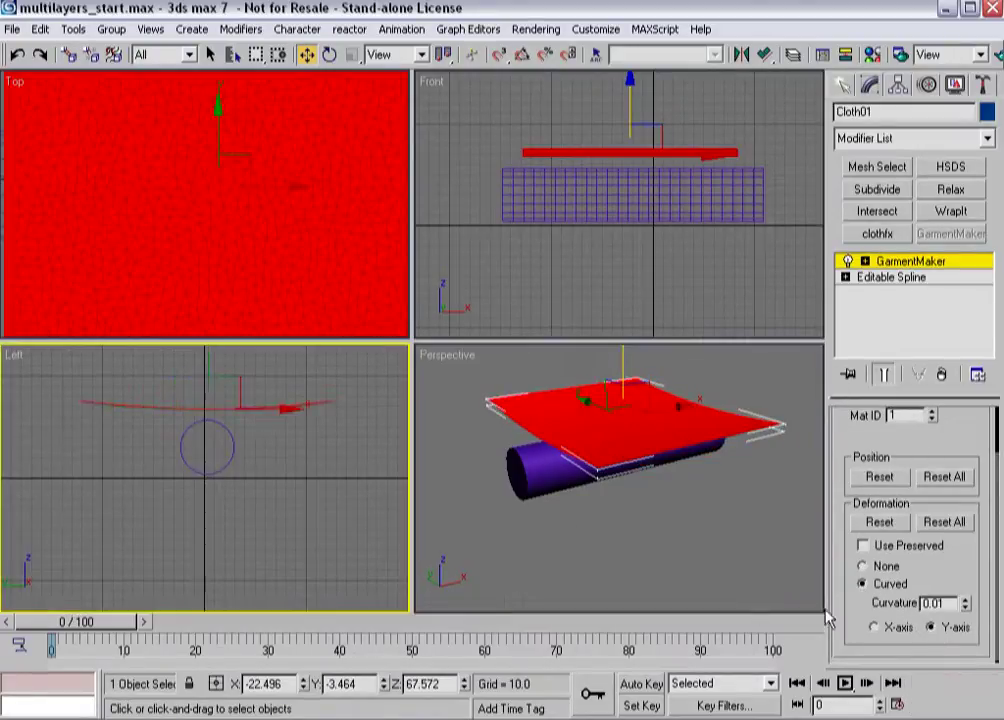
Set the panel Curvature to -0.2 so it bends around the arm
click(965, 598)
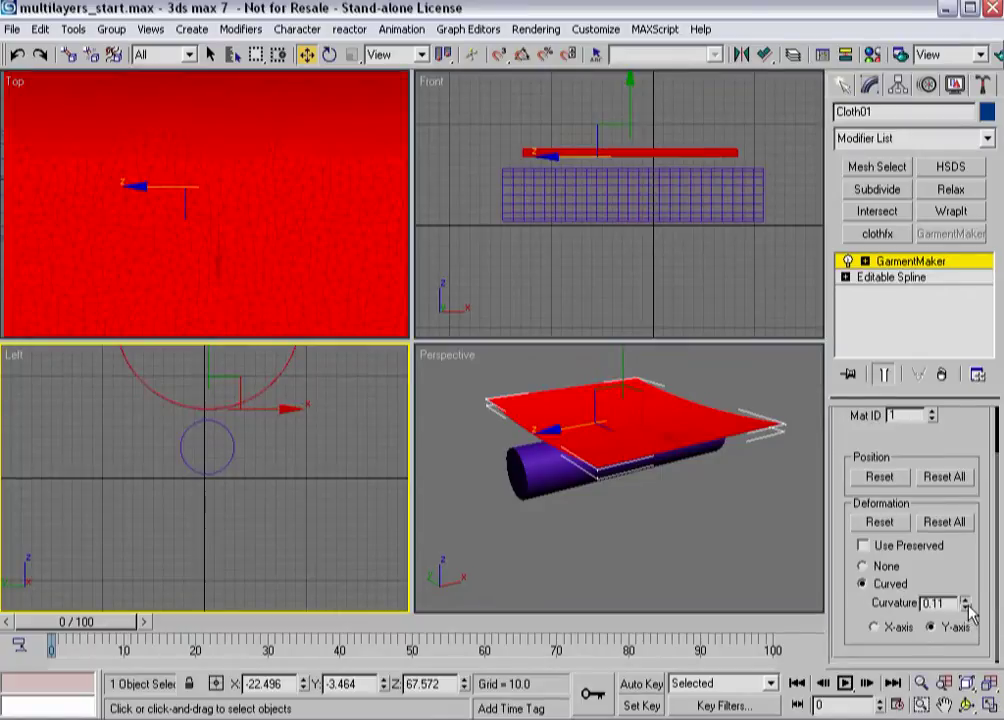
drag(966, 603, 966, 601)
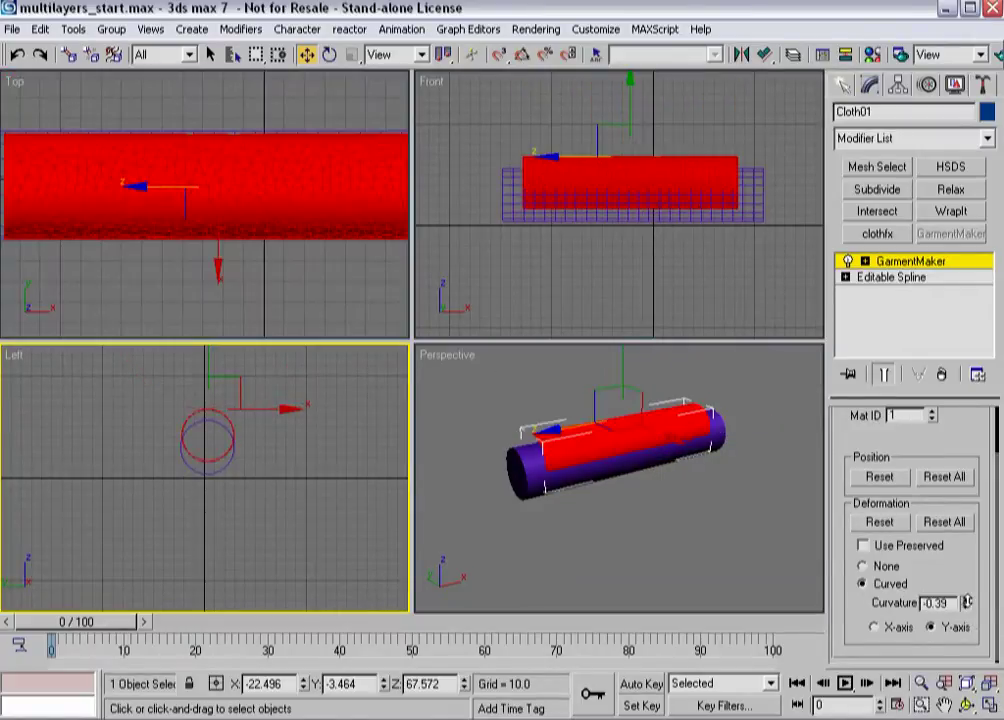
drag(966, 603, 966, 603)
right_click(966, 603)
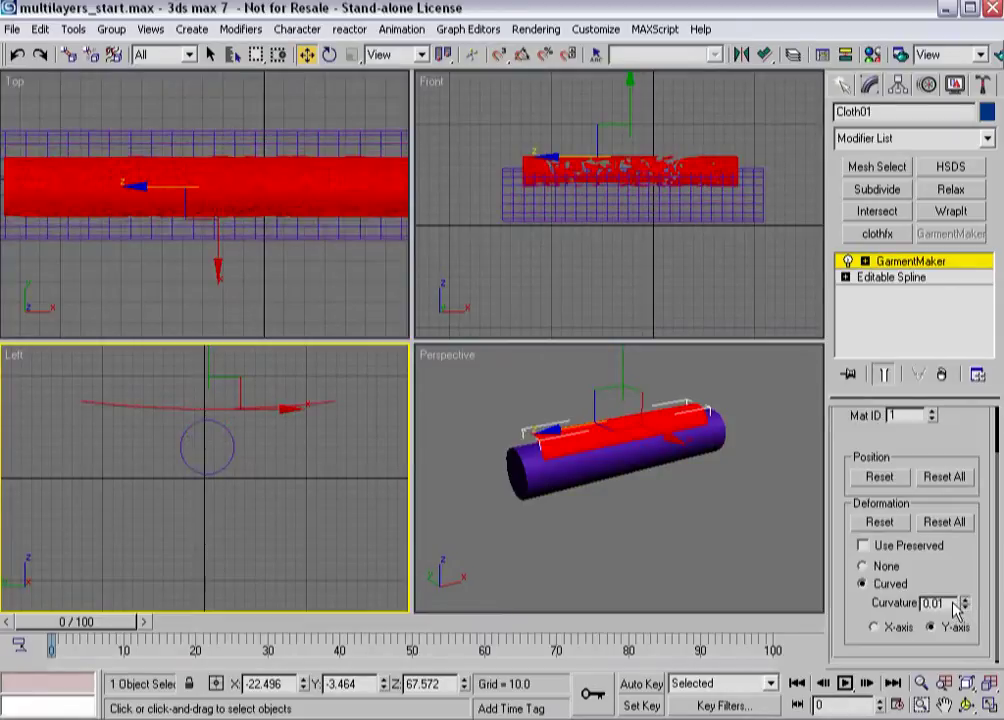
text(1)
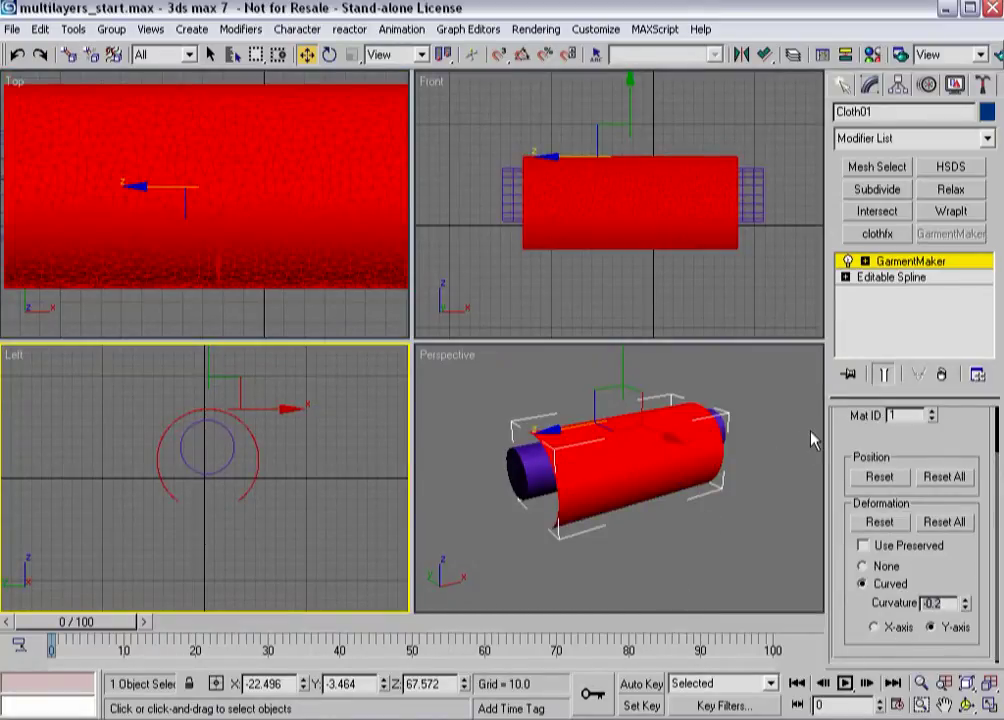
text(3)
click(934, 602)
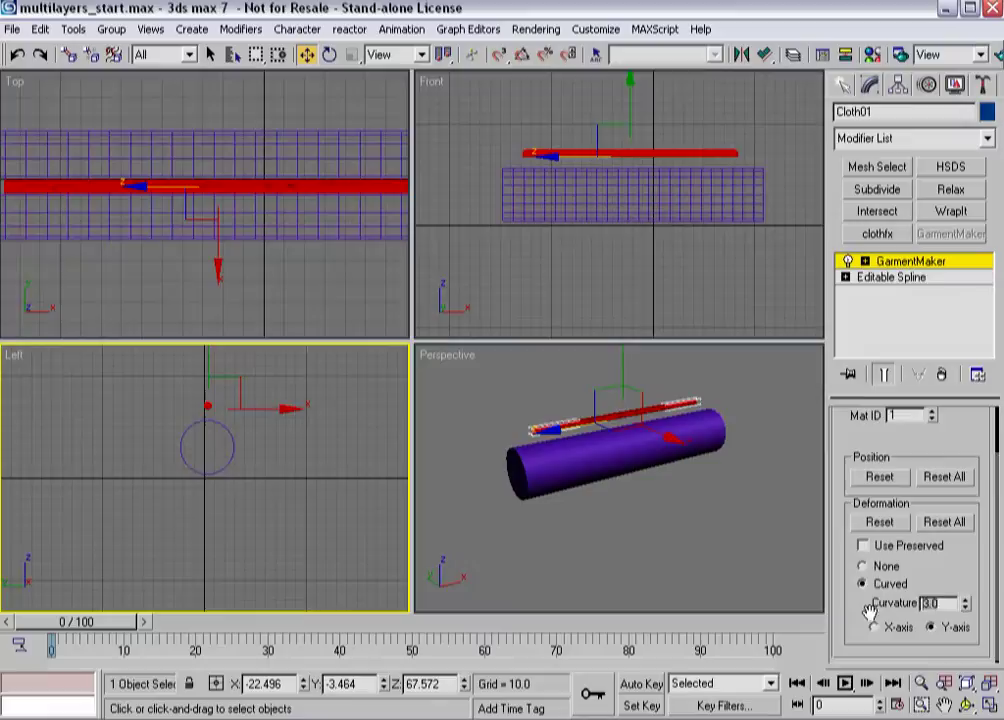
text(1)
key(Return)
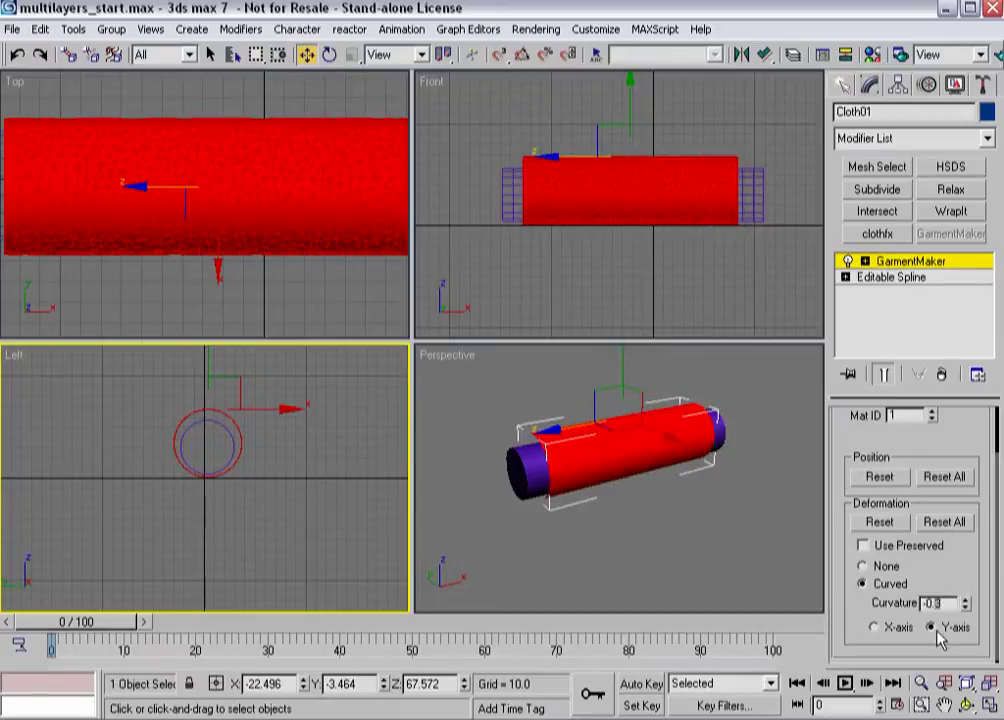
text(-0.2)
key(Return)
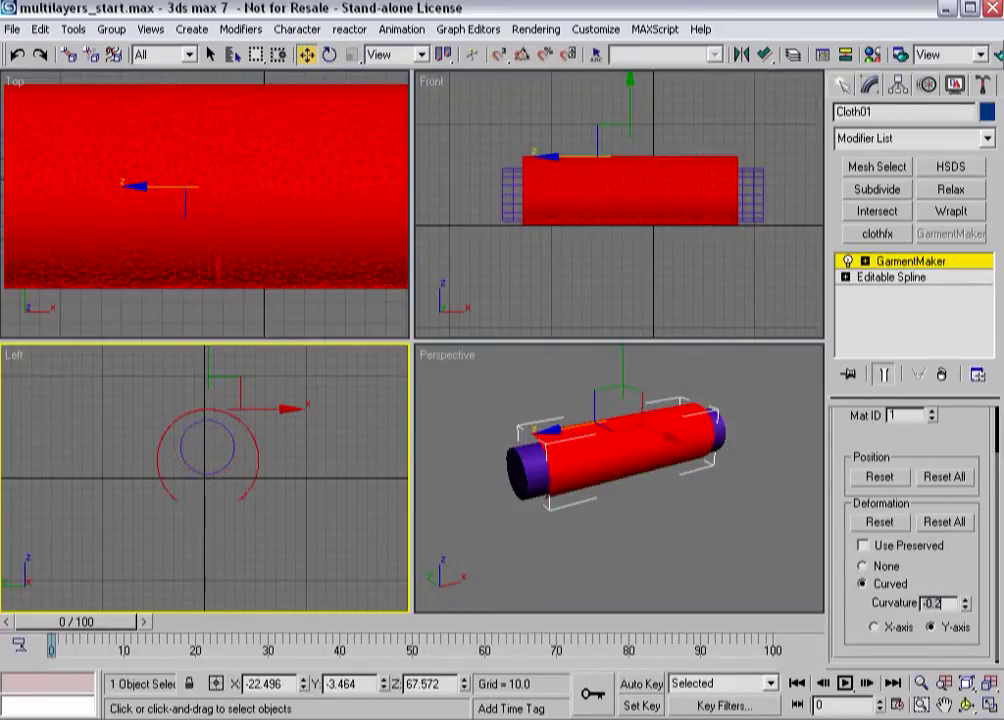
key(Return)
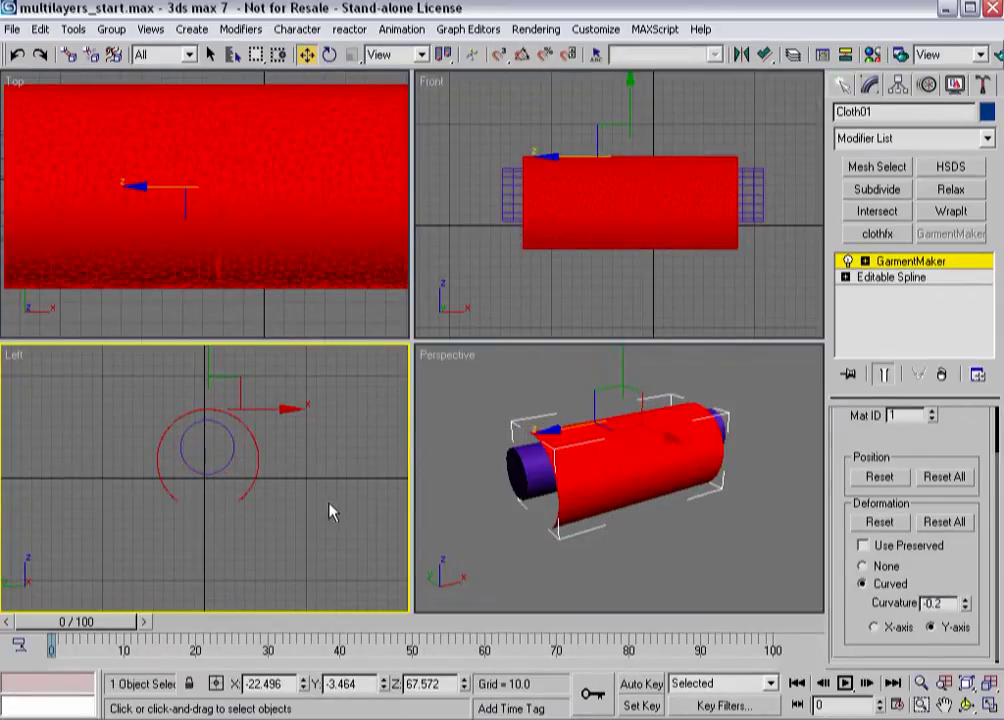
In Seams mode, select both open lower edges of the panel and create a seam joining them
click(262, 484)
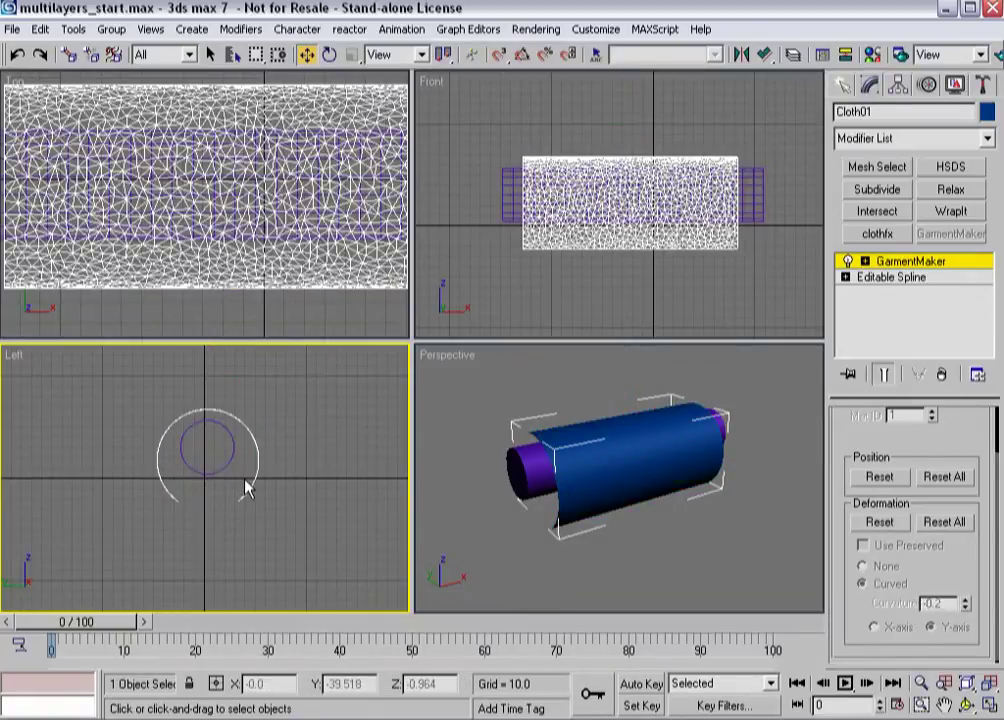
key(3)
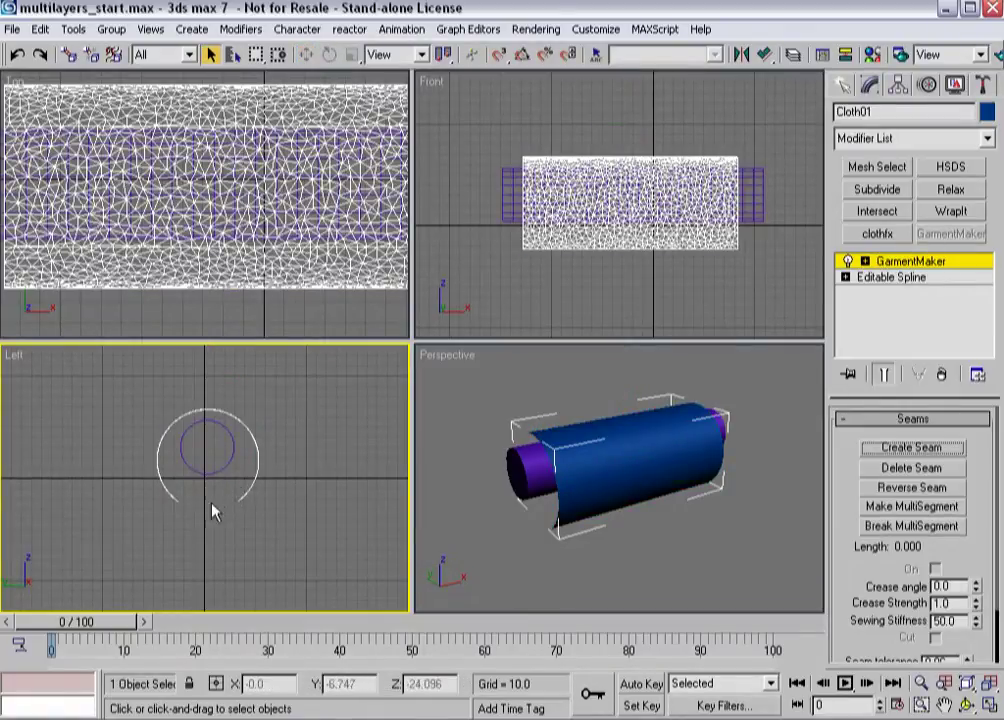
click(244, 512)
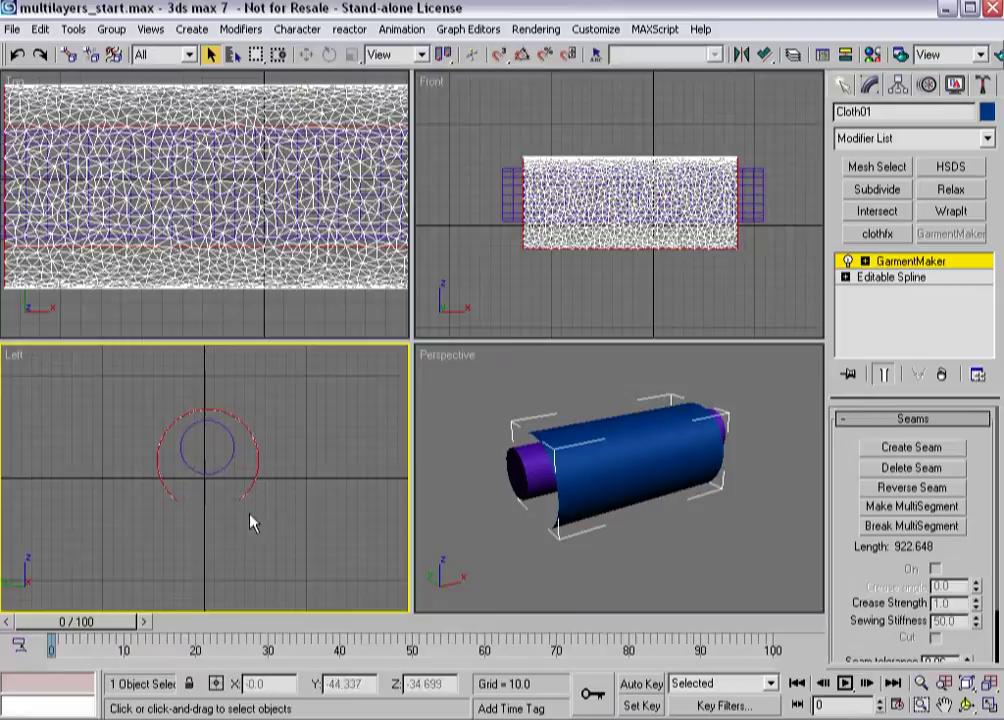
click(512, 512)
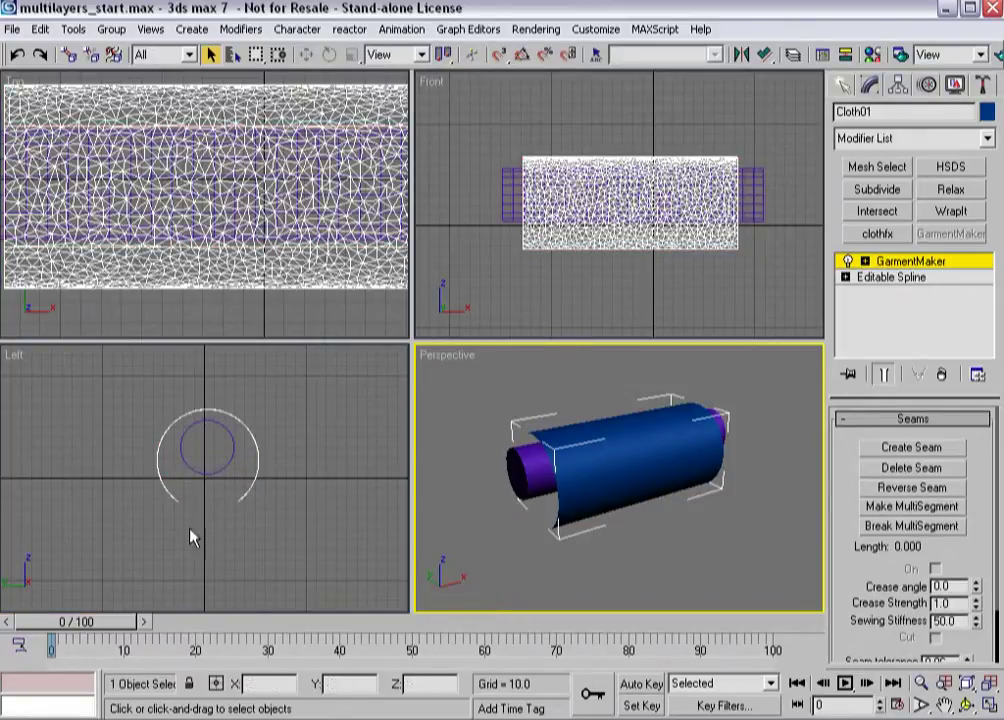
alt+middle_drag(531, 531, 593, 533)
click(690, 518)
ctrl+click(591, 532)
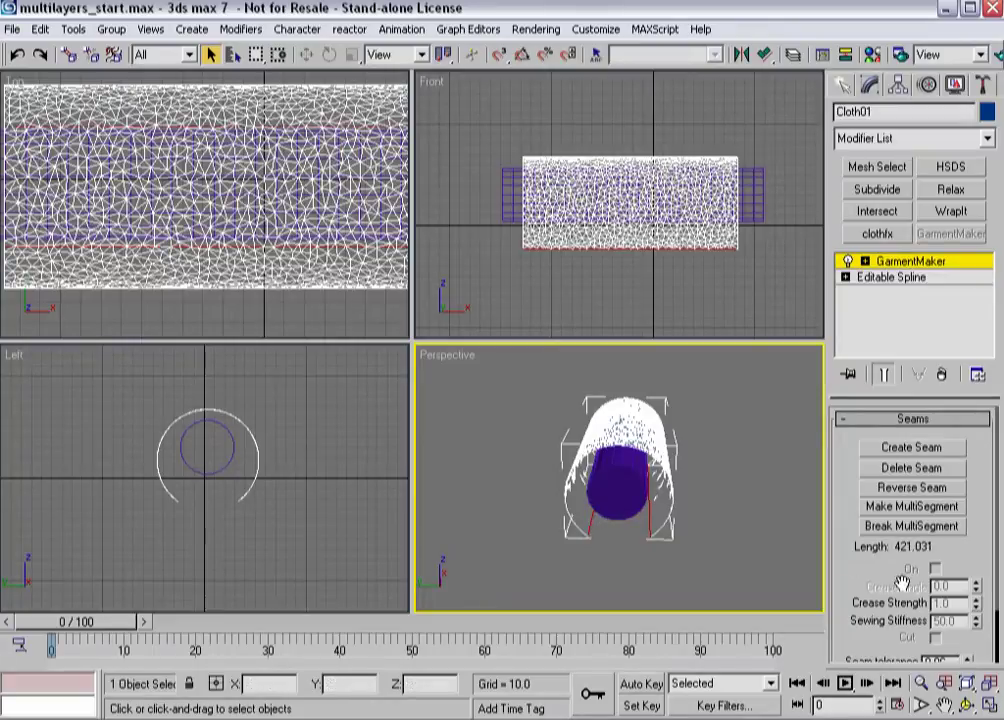
click(908, 448)
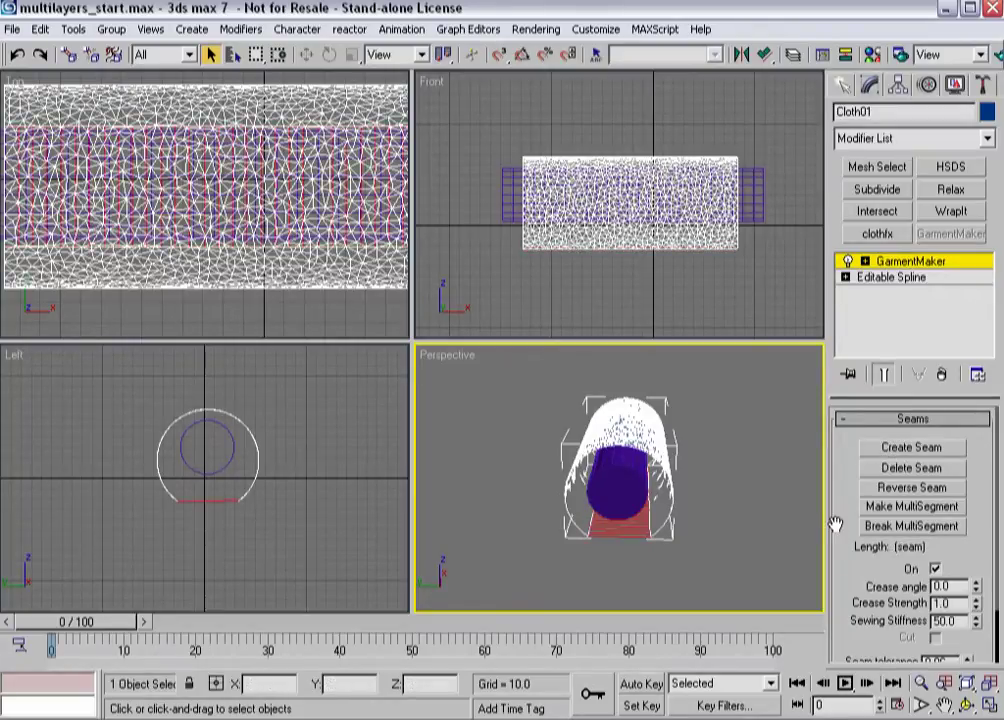
click(897, 268)
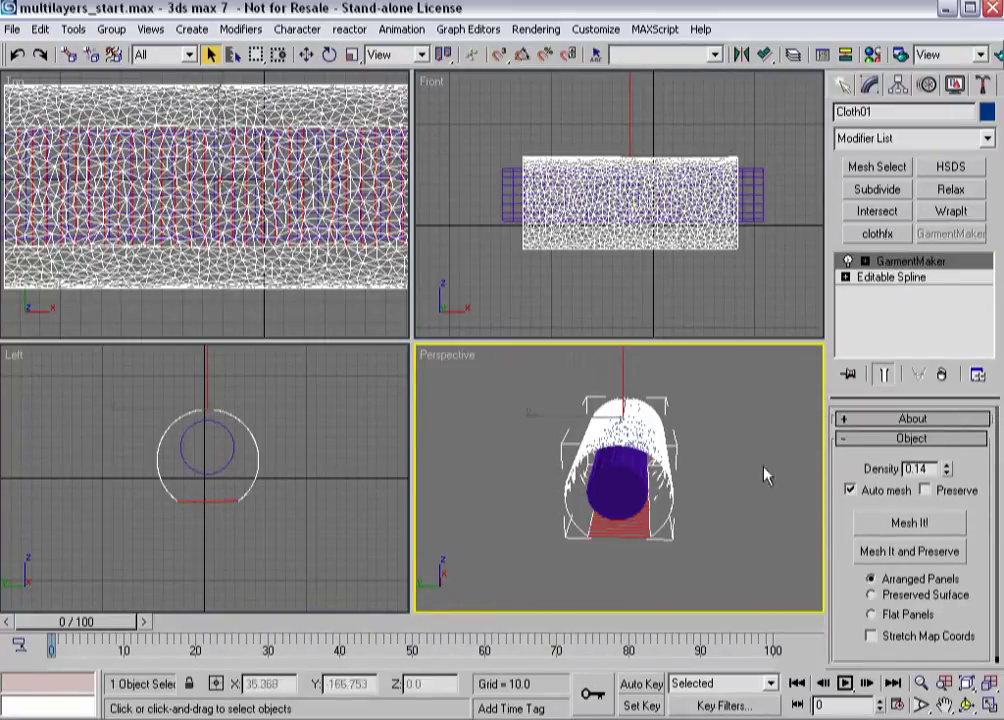
Add a clothfx modifier and set Cloth01 to behave as Cloth in Object Properties
alt+middle_drag(741, 457, 648, 475)
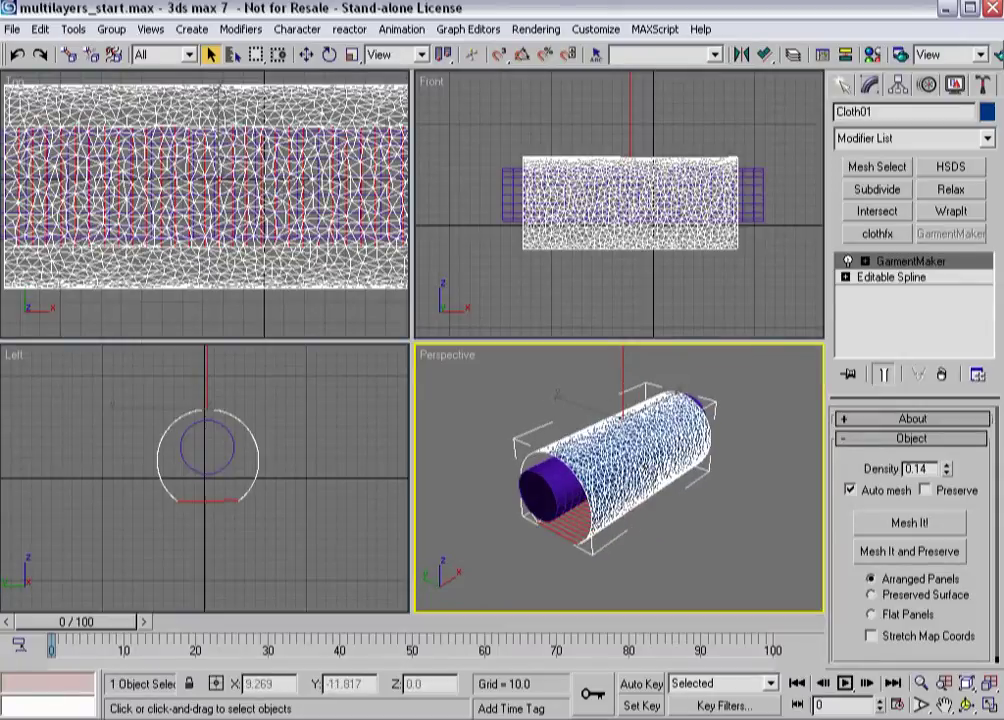
click(877, 233)
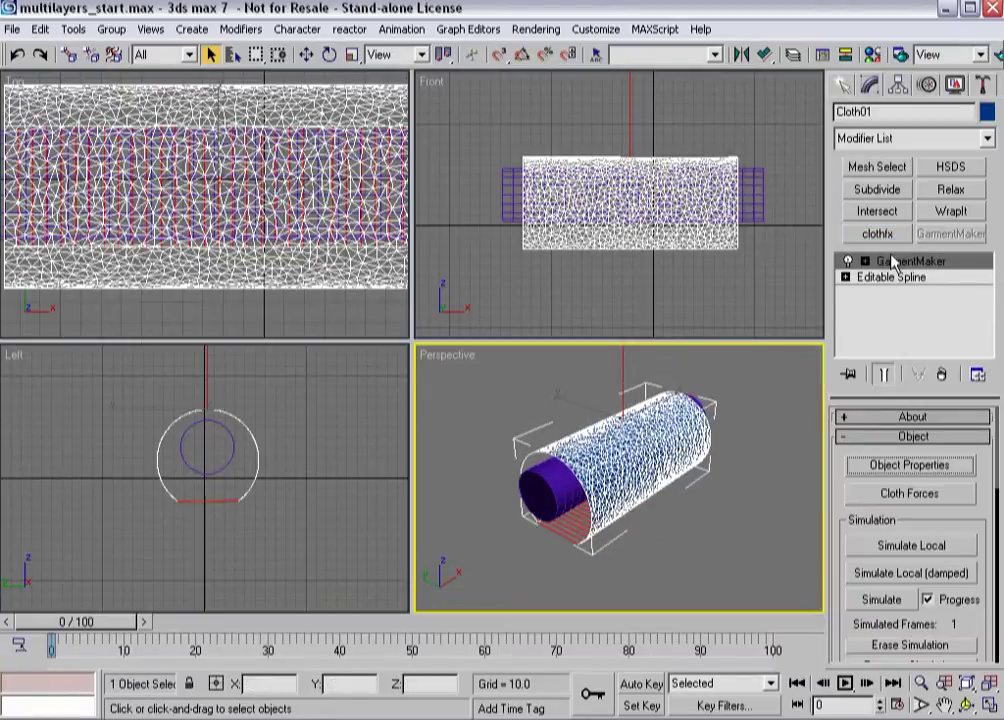
click(909, 465)
click(322, 201)
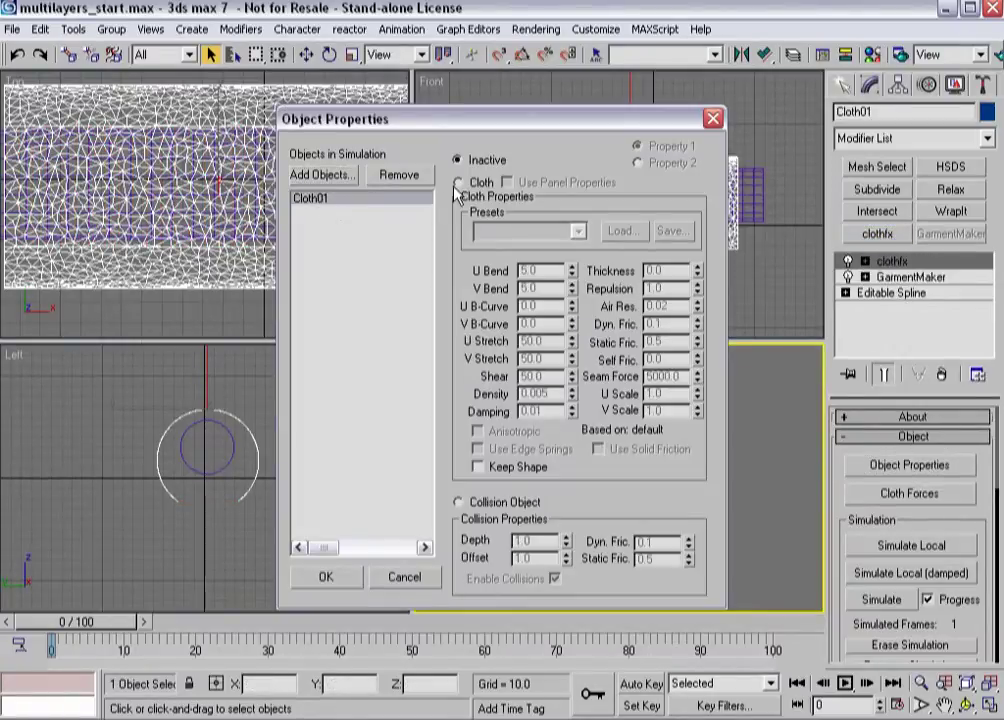
click(459, 183)
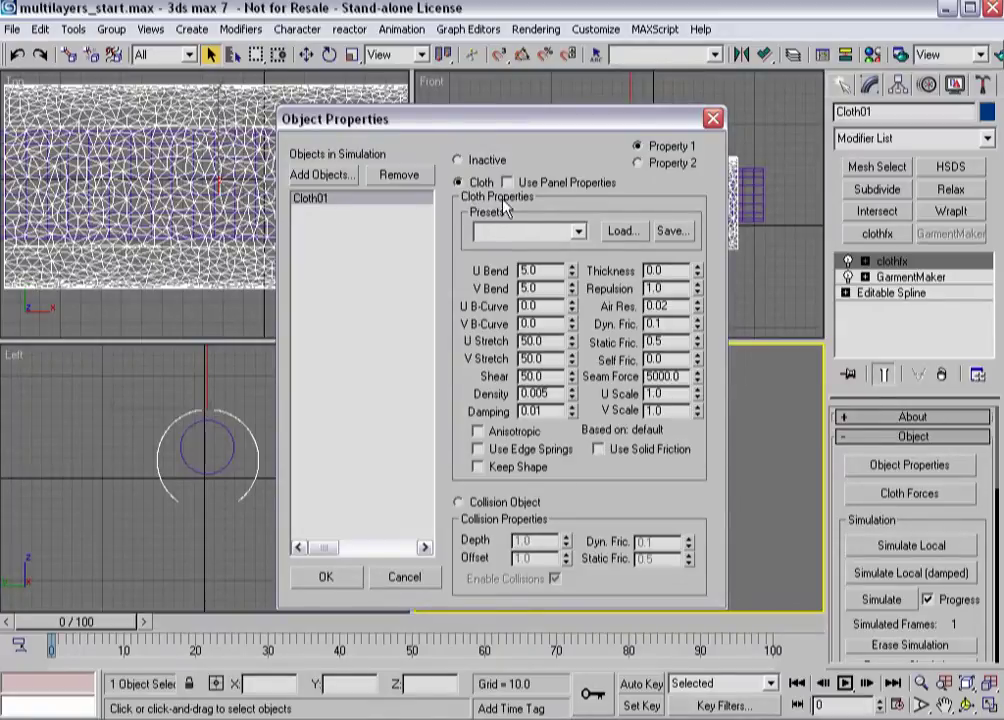
click(308, 586)
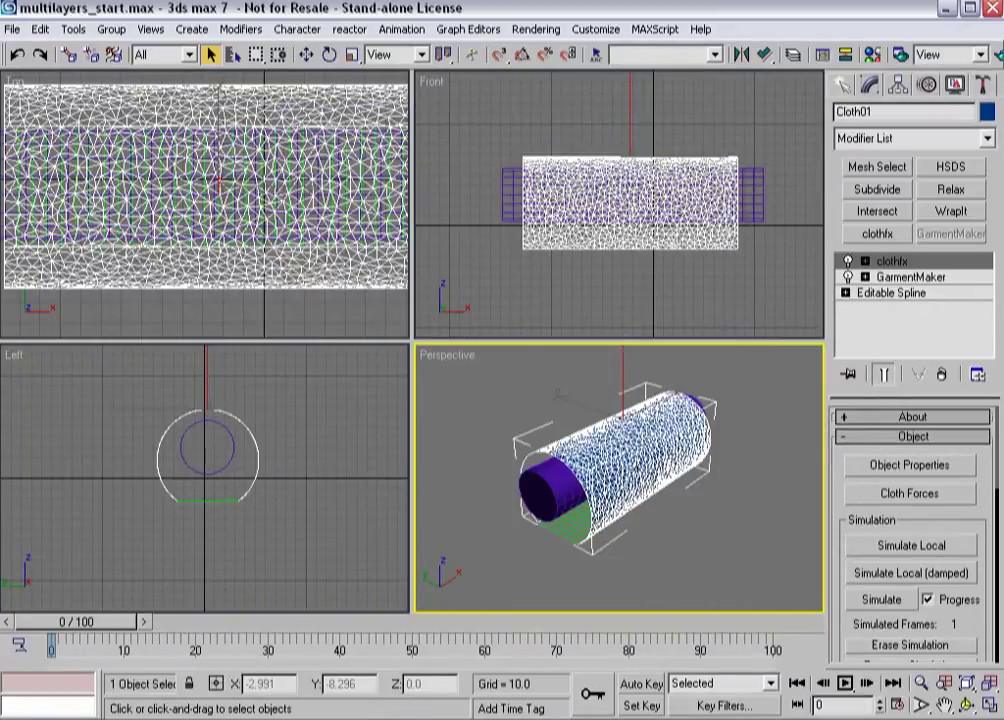
Turn off gravity, then run and stop a damped local cloth simulation
drag(845, 511, 836, 89)
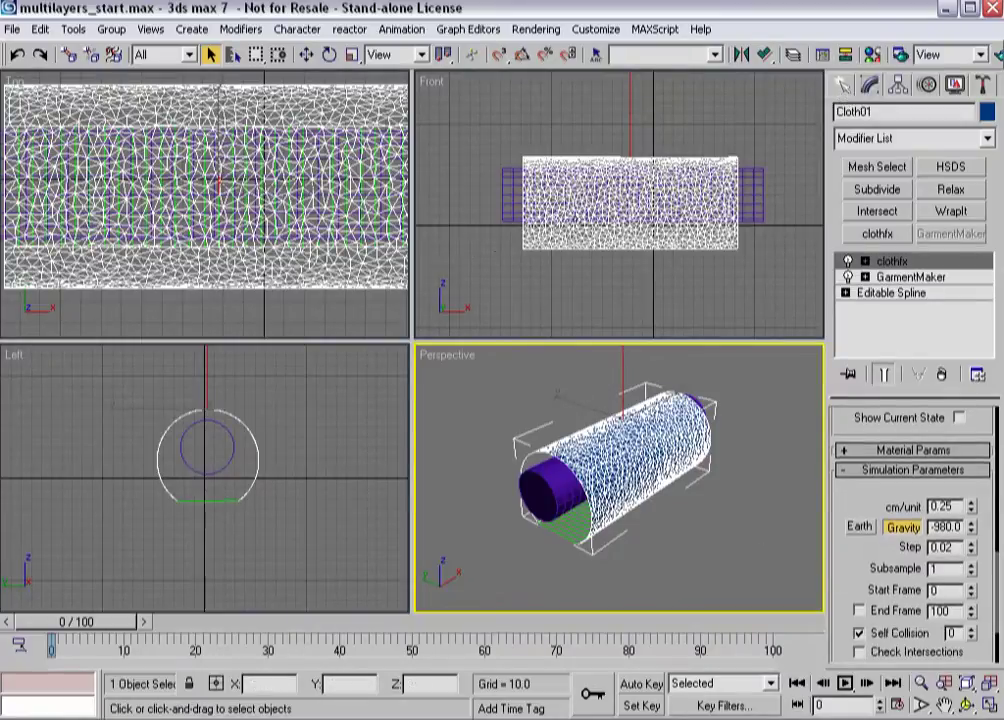
click(905, 528)
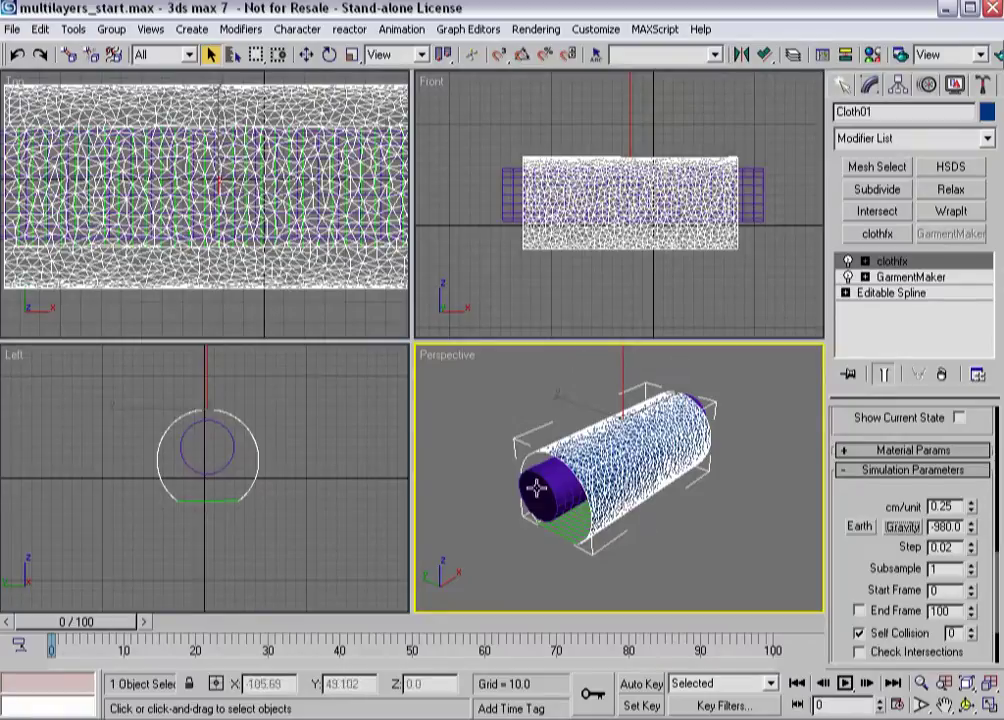
scroll(910, 520, up, 5)
scroll(910, 520, down, 1)
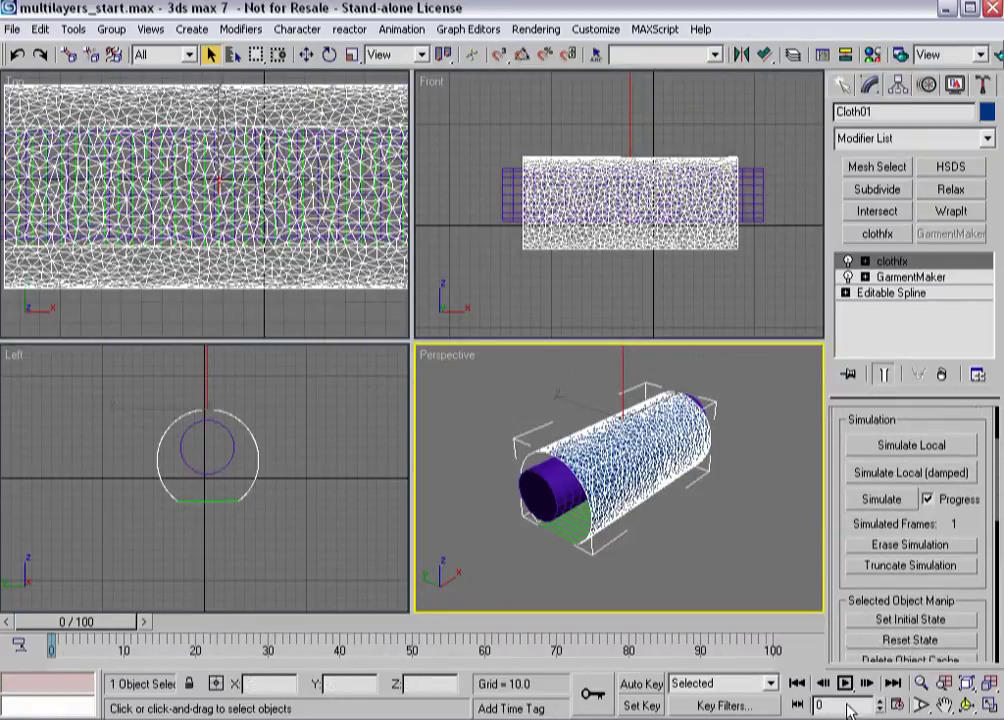
click(894, 474)
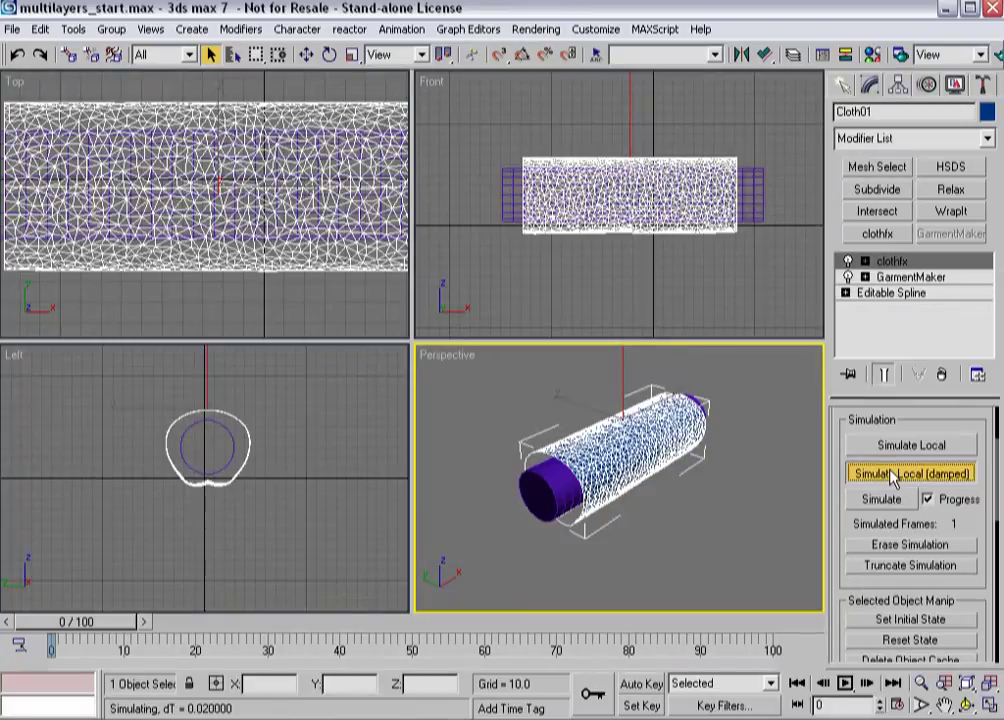
click(893, 476)
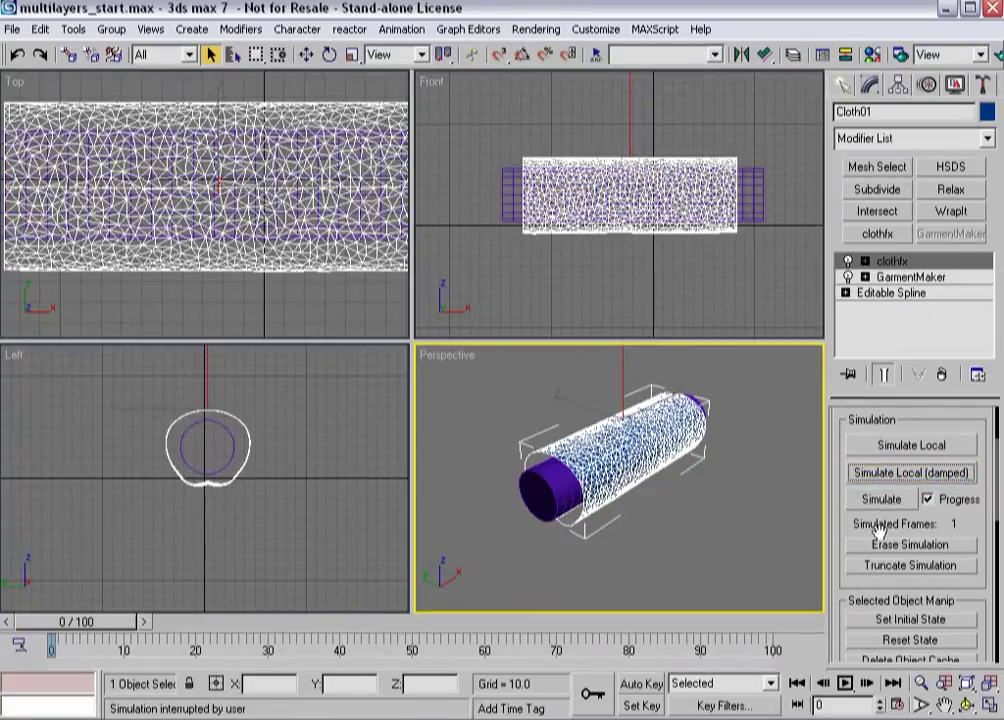
scroll(862, 524, down, 10)
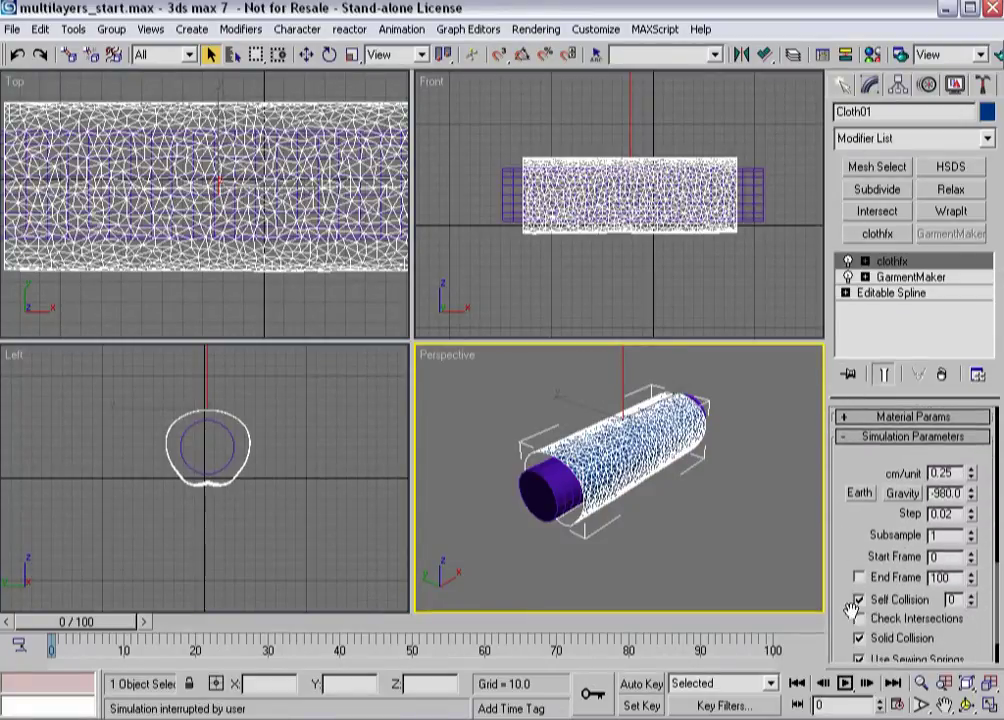
Run a Simulate Local cloth simulation and stop it
scroll(857, 603, down, 2)
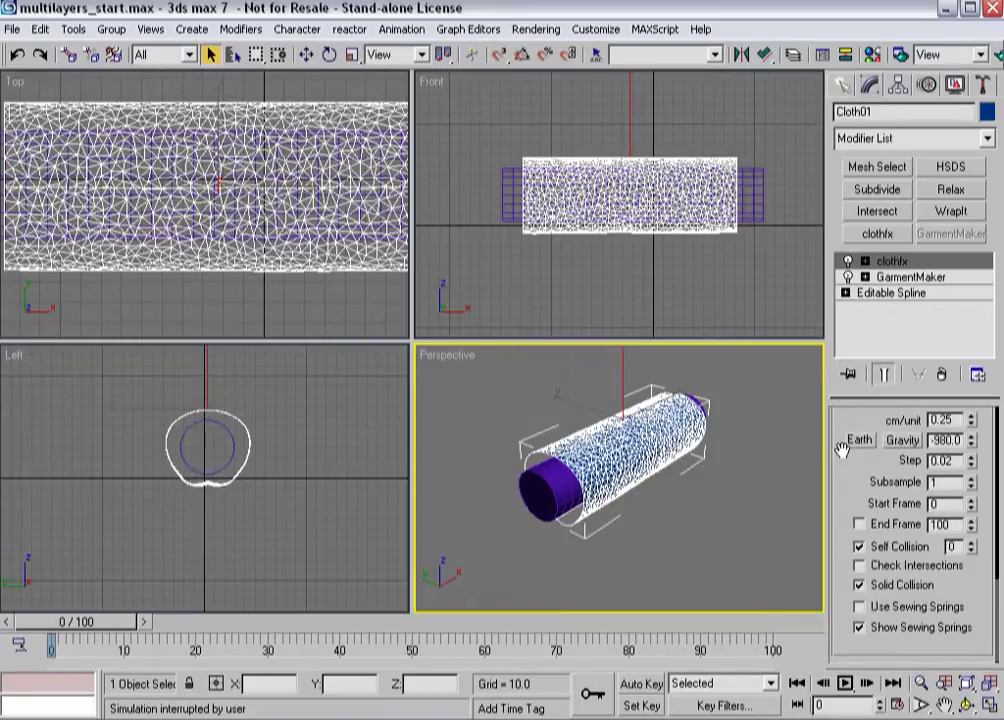
scroll(845, 442, up, 10)
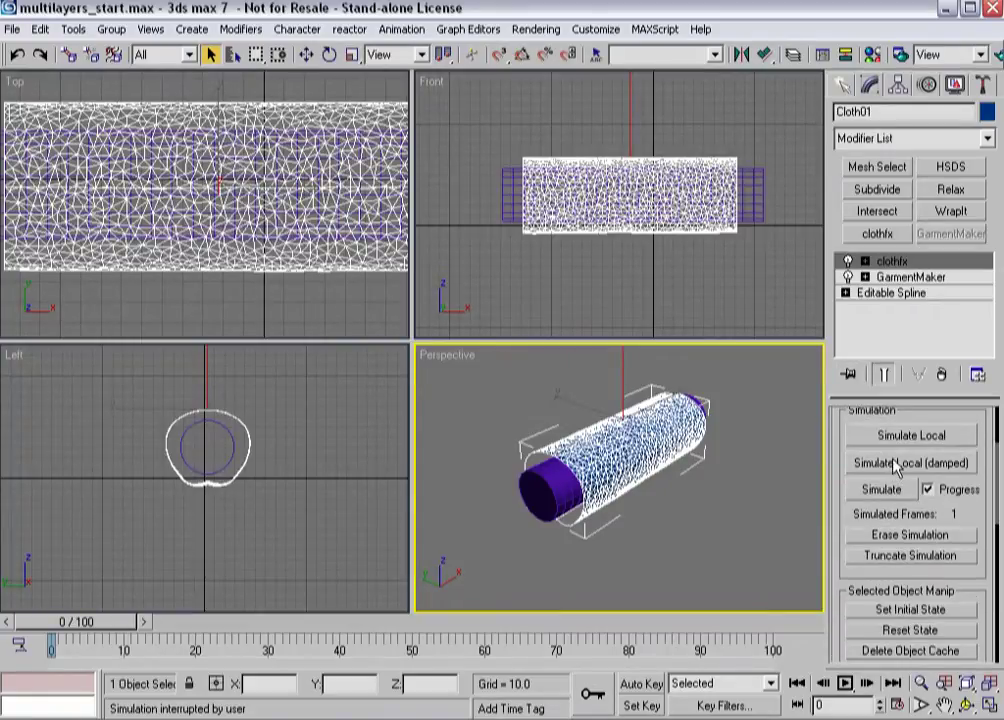
click(887, 438)
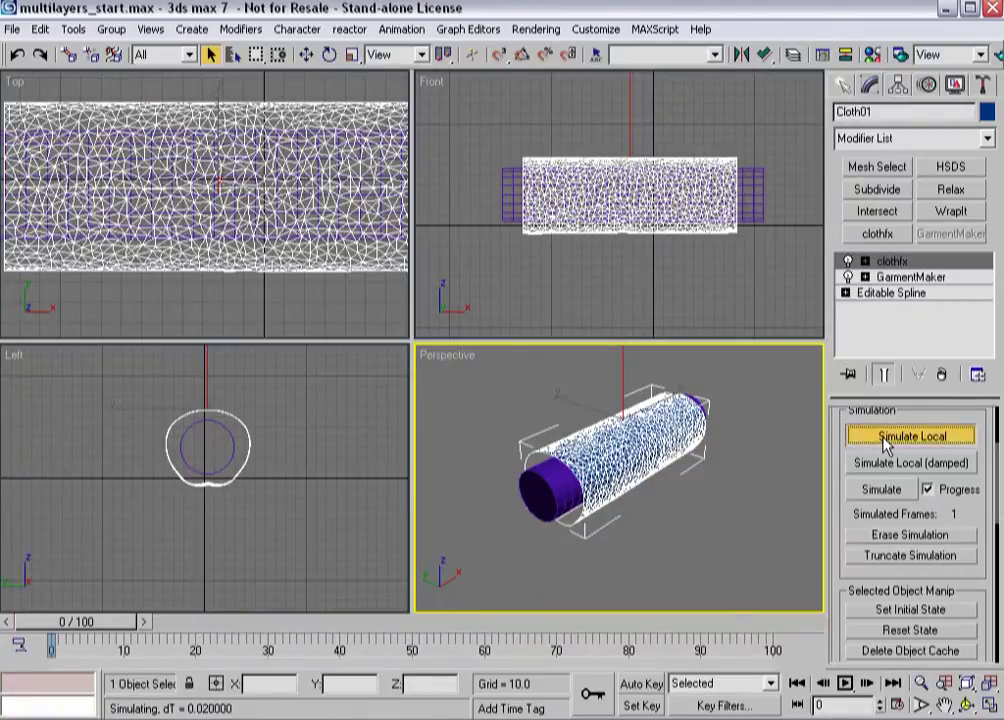
click(885, 443)
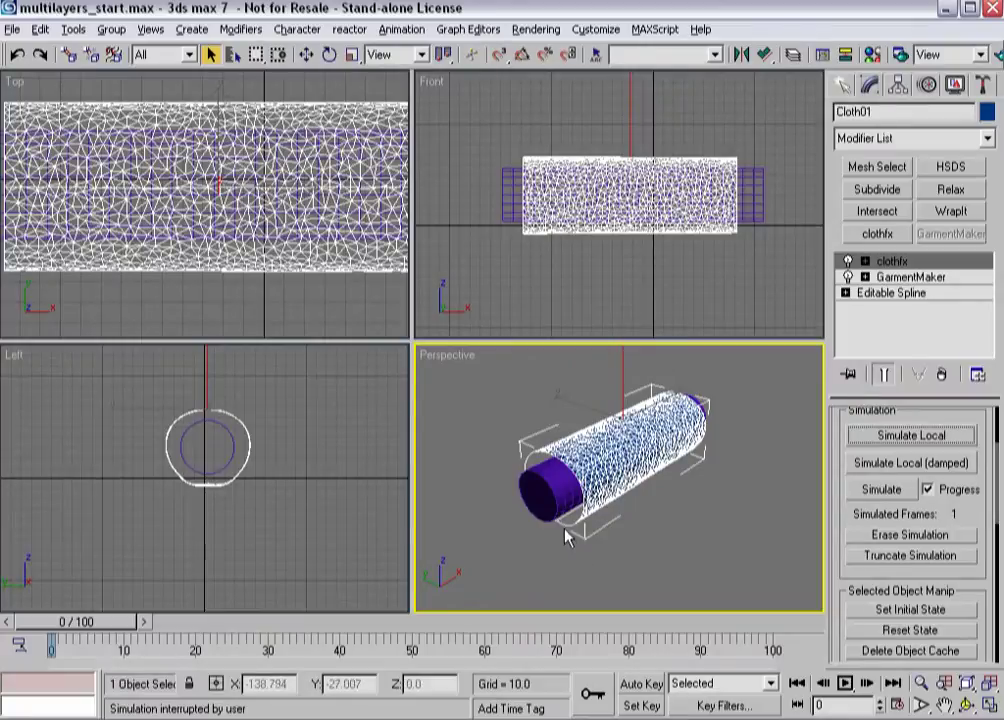
Run a damped local simulation and interrupt it with Esc, leaving the sleeve sagging
mouse_move(567, 533)
alt+middle_down()
mouse_move(648, 450)
mouse_move(545, 435)
mouse_move(522, 446)
mouse_move(556, 531)
alt+middle_up()
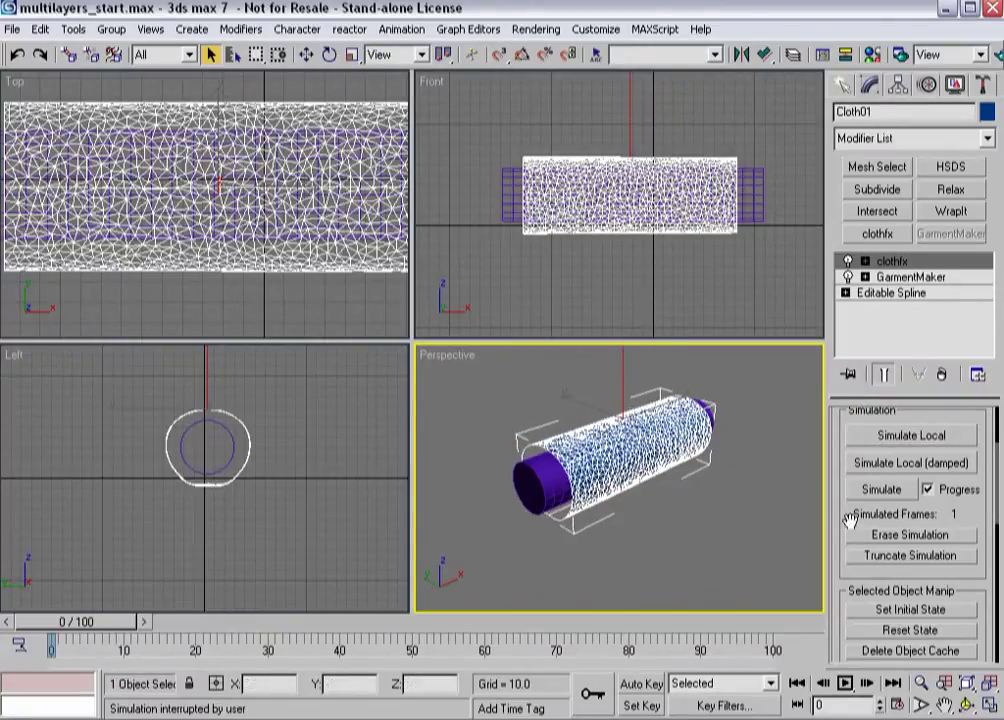
drag(836, 516, 820, 303)
scroll(855, 630, down, 3)
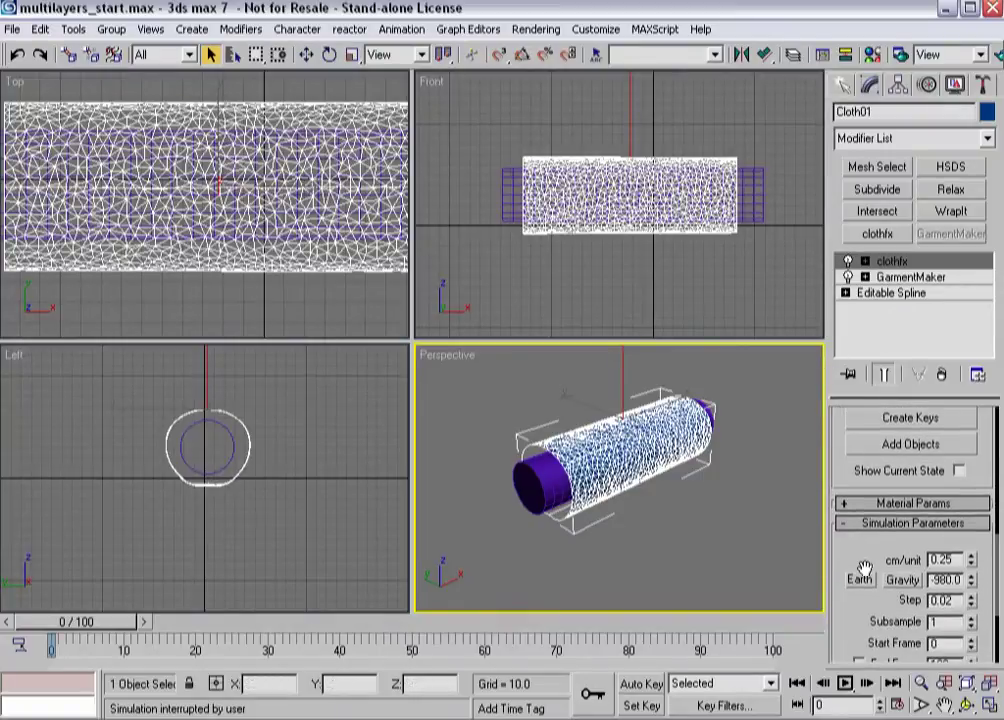
drag(836, 426, 824, 686)
click(893, 474)
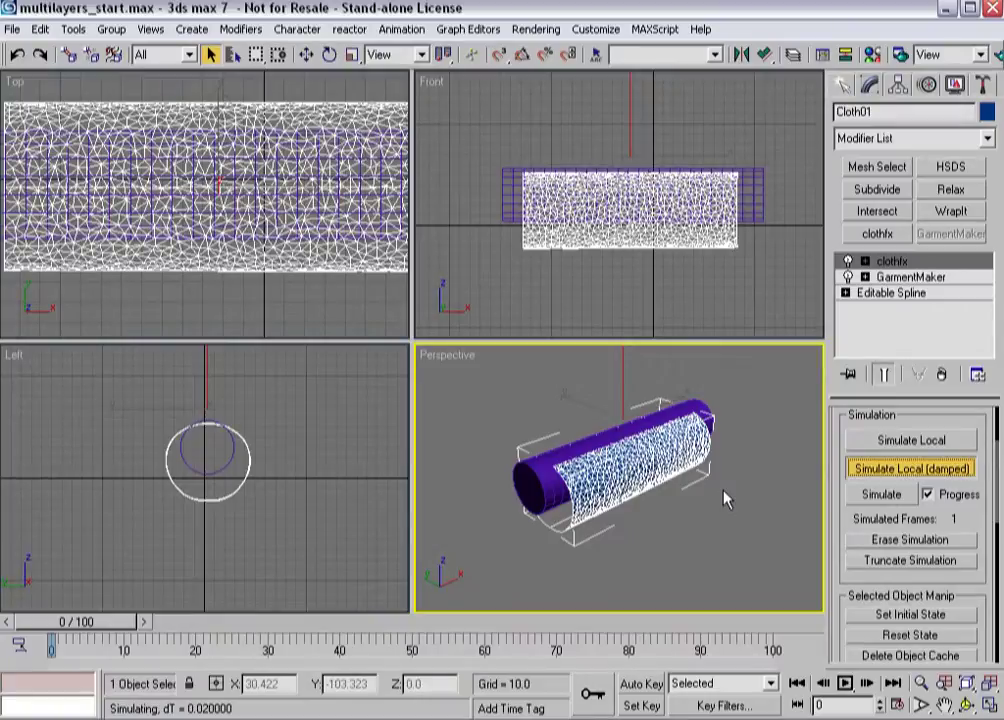
key(Escape)
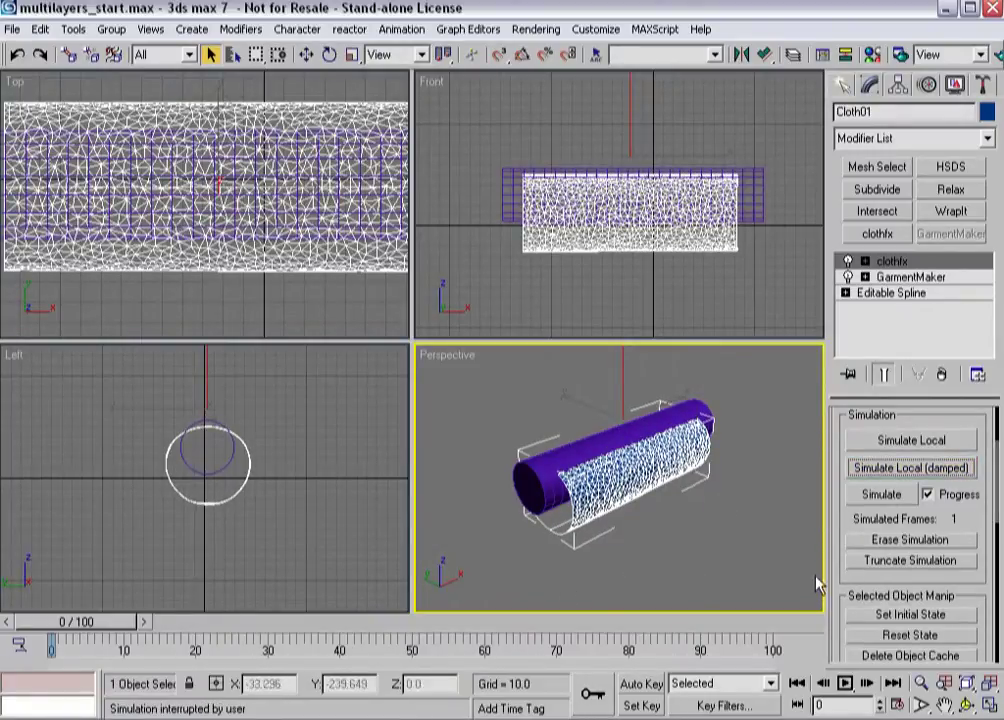
Reset the cloth state, enable Use Sewing Springs, and reset the state again
click(884, 640)
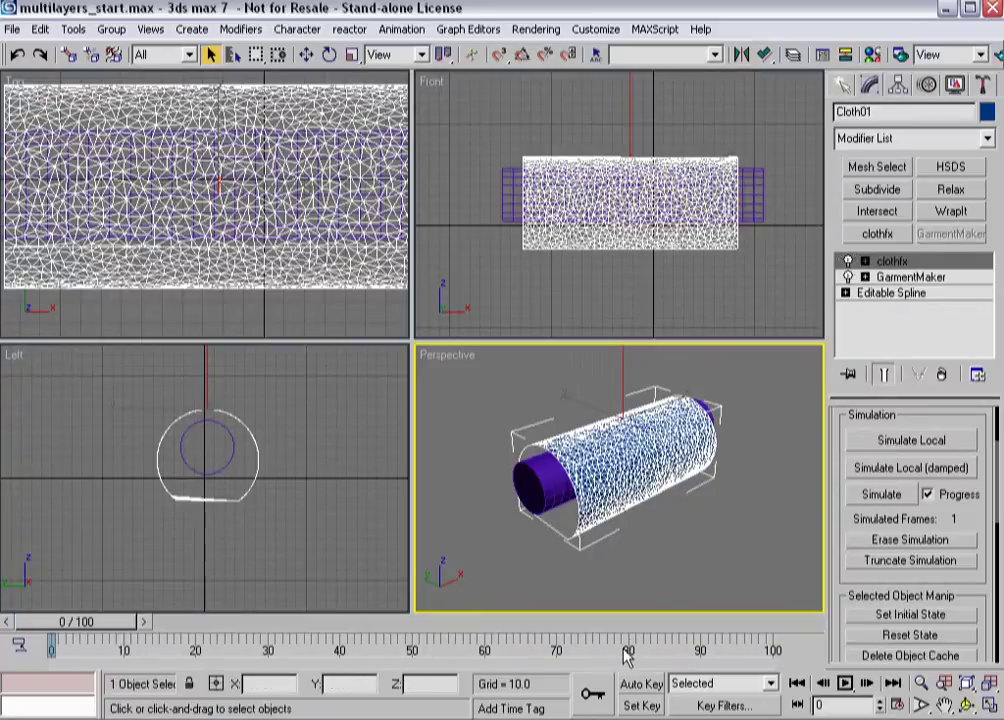
mouse_move(542, 601)
alt+middle_down()
mouse_move(589, 518)
mouse_move(600, 480)
mouse_move(590, 447)
mouse_move(587, 563)
mouse_move(597, 483)
mouse_move(560, 594)
alt+middle_up()
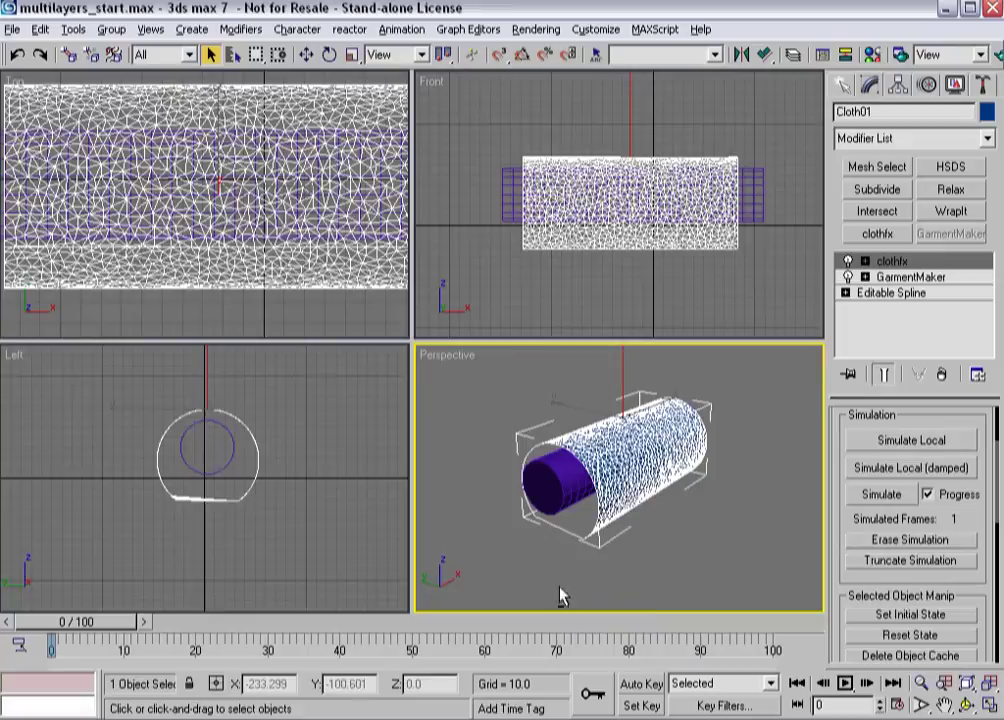
click(849, 277)
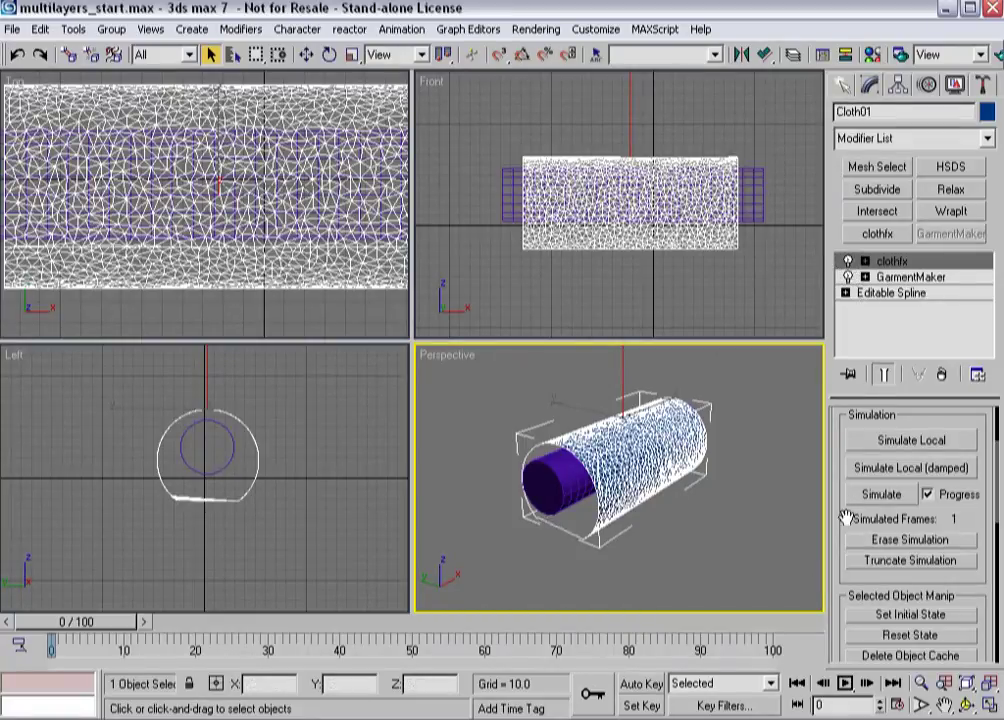
scroll(846, 519, down, 10)
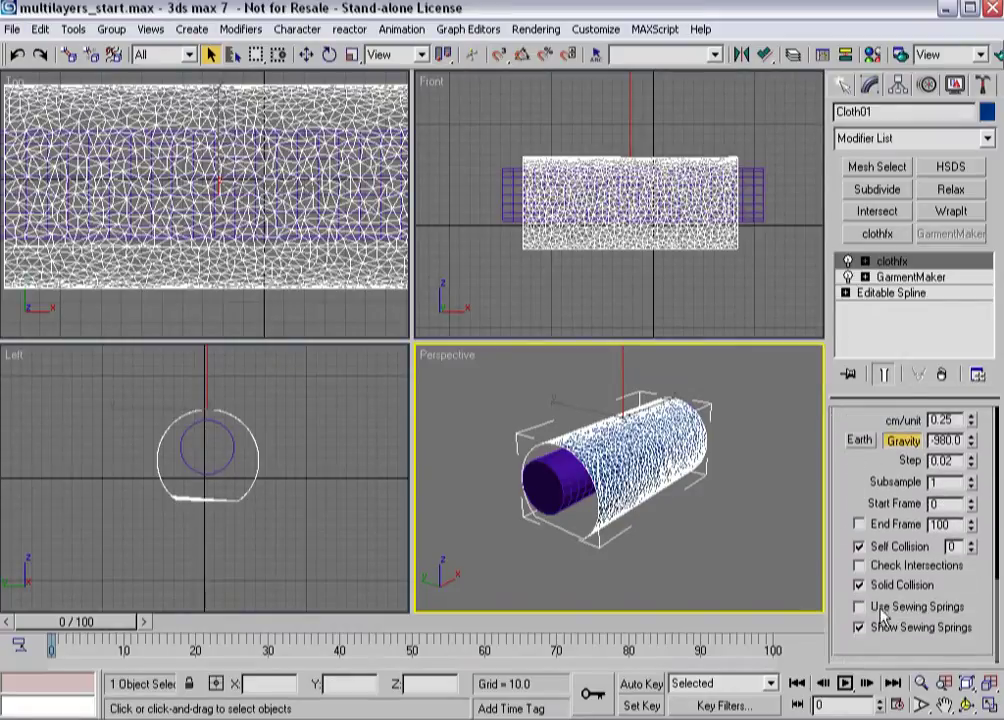
click(881, 607)
scroll(860, 527, up, 5)
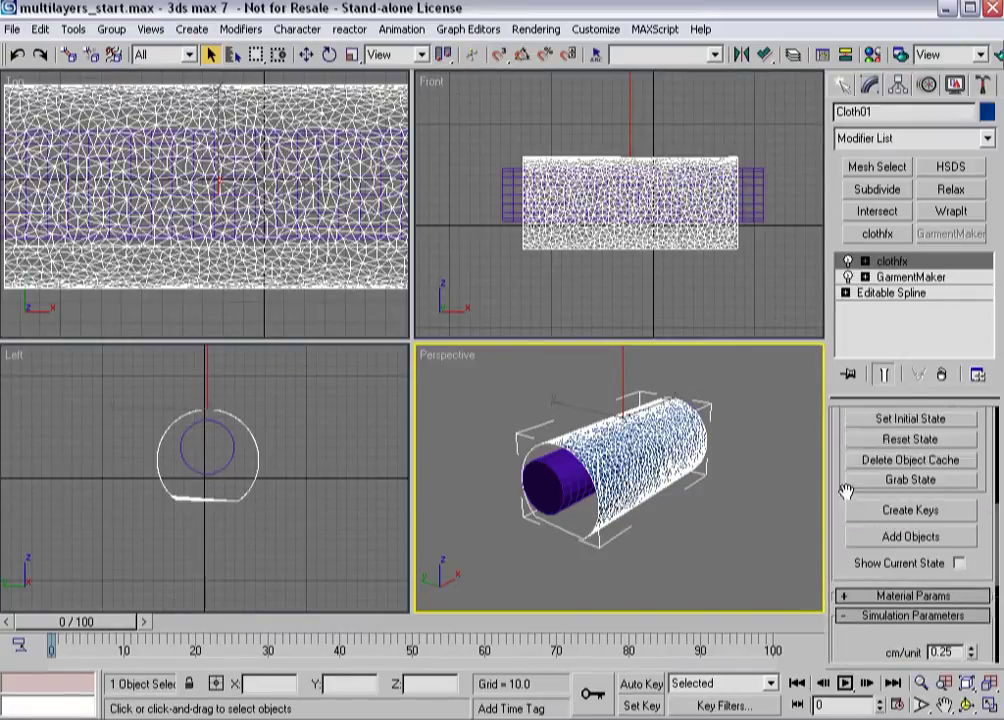
drag(846, 492, 837, 704)
scroll(852, 612, down, 2)
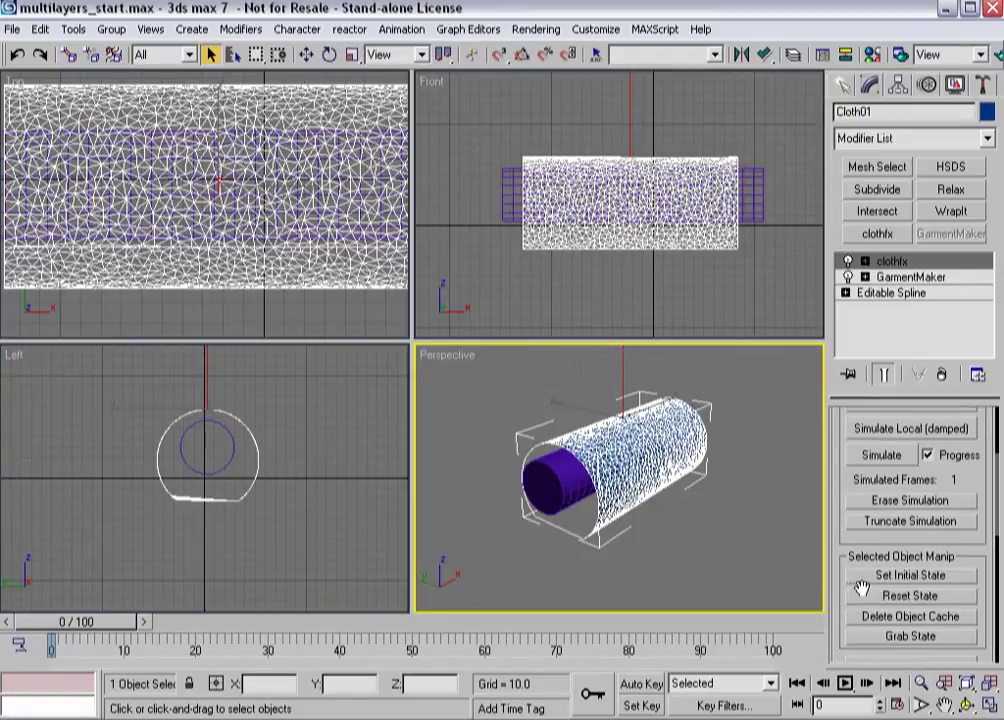
click(881, 596)
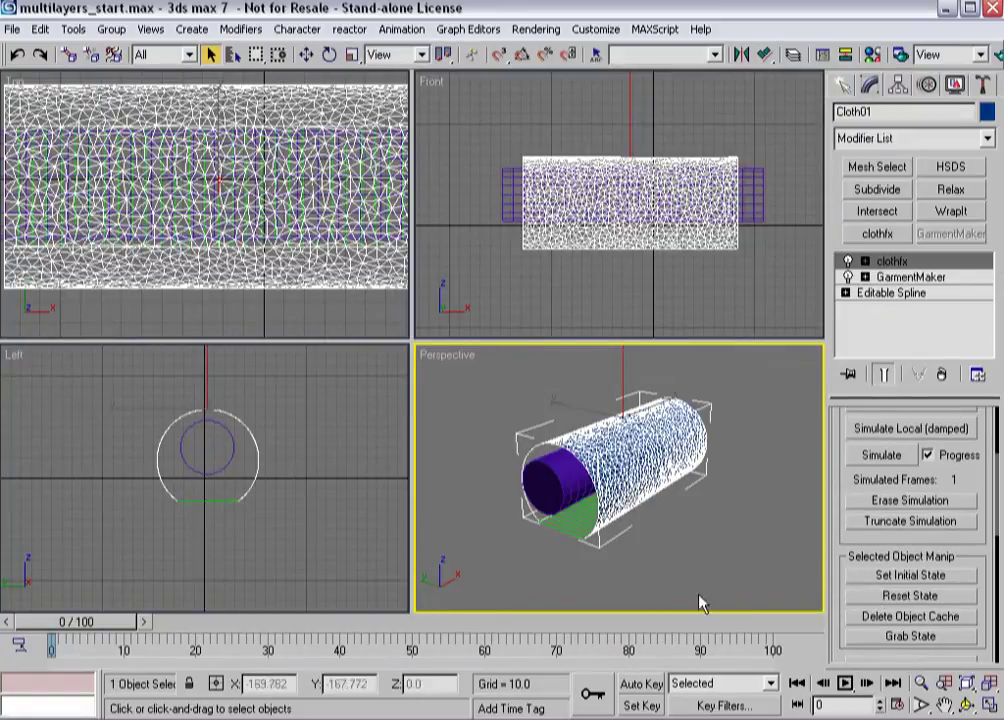
Run a damped local cloth simulation and stop it
alt+middle_drag(699, 601, 546, 549)
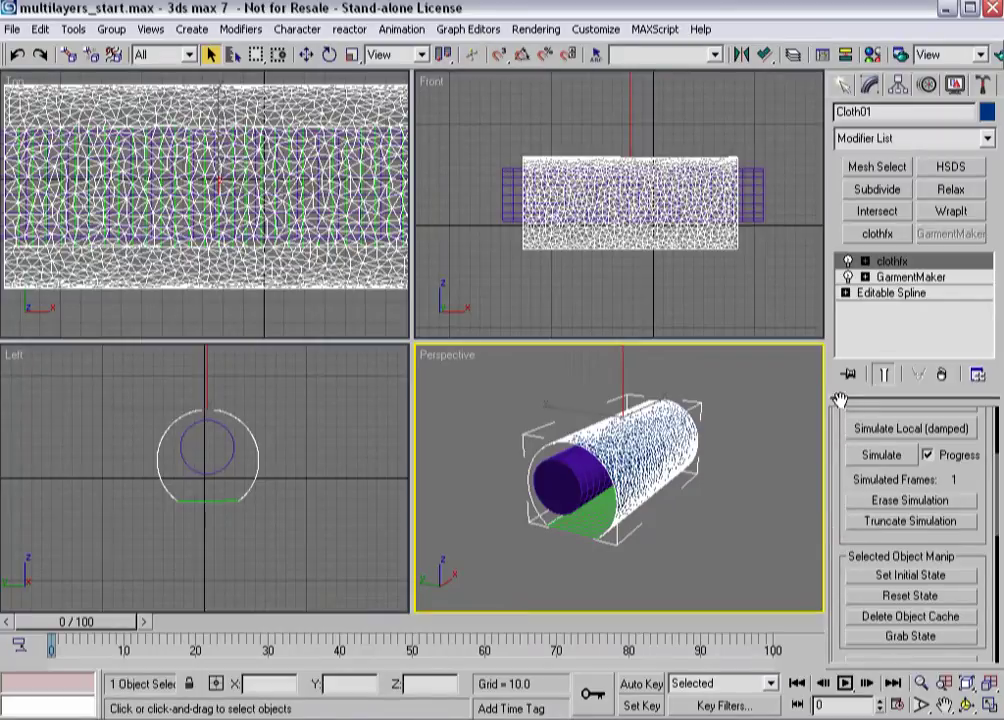
drag(842, 382, 845, 350)
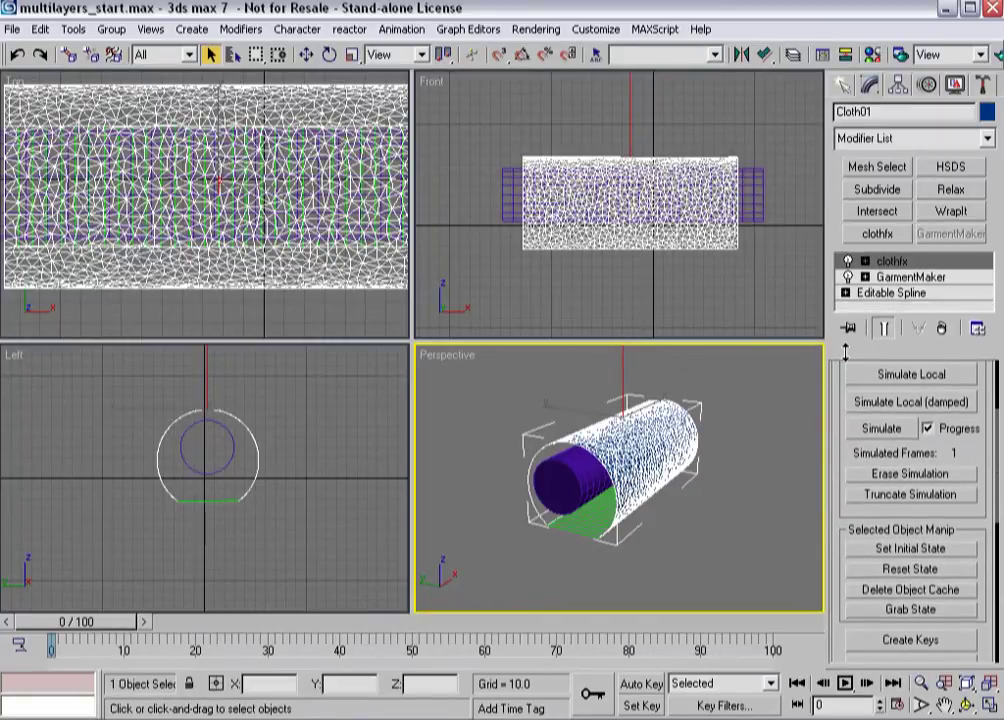
drag(838, 532, 811, 316)
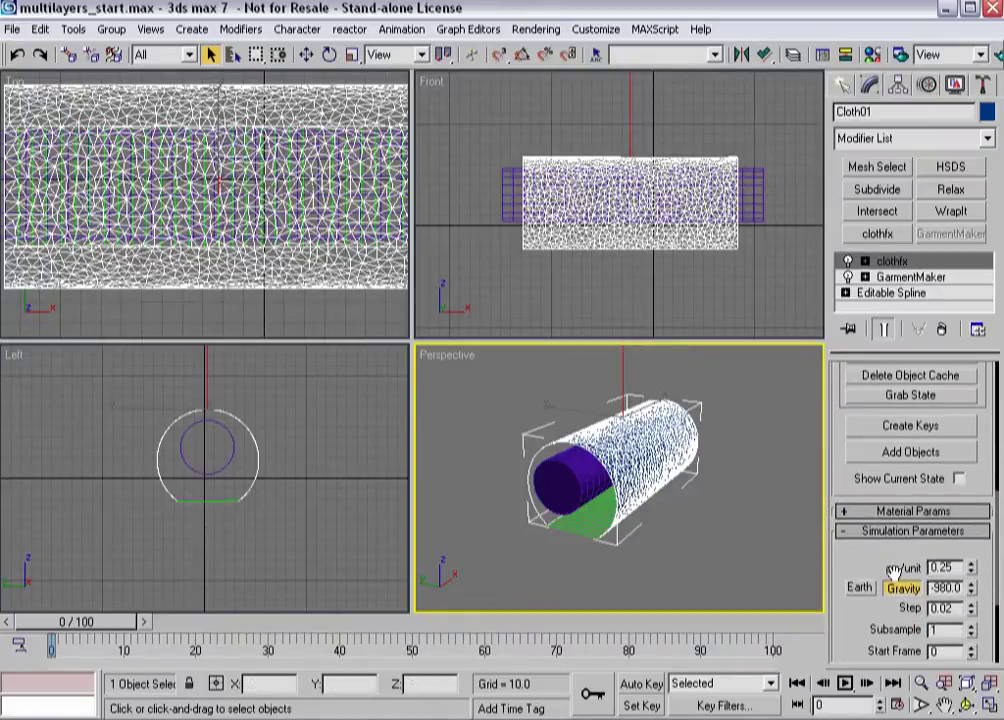
scroll(836, 419, up, 5)
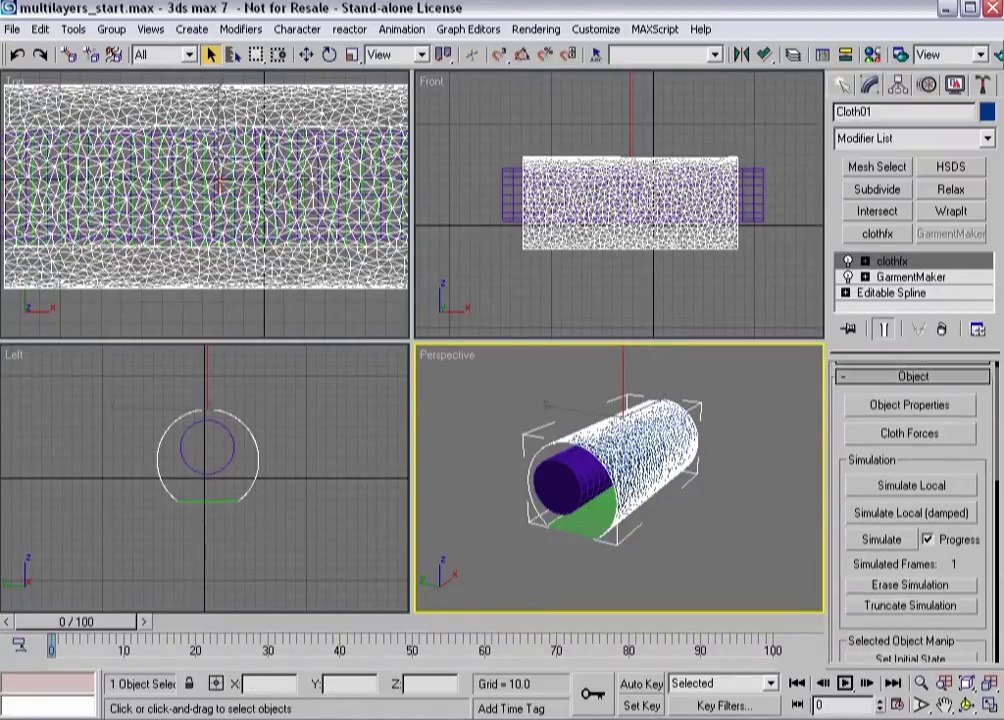
click(884, 520)
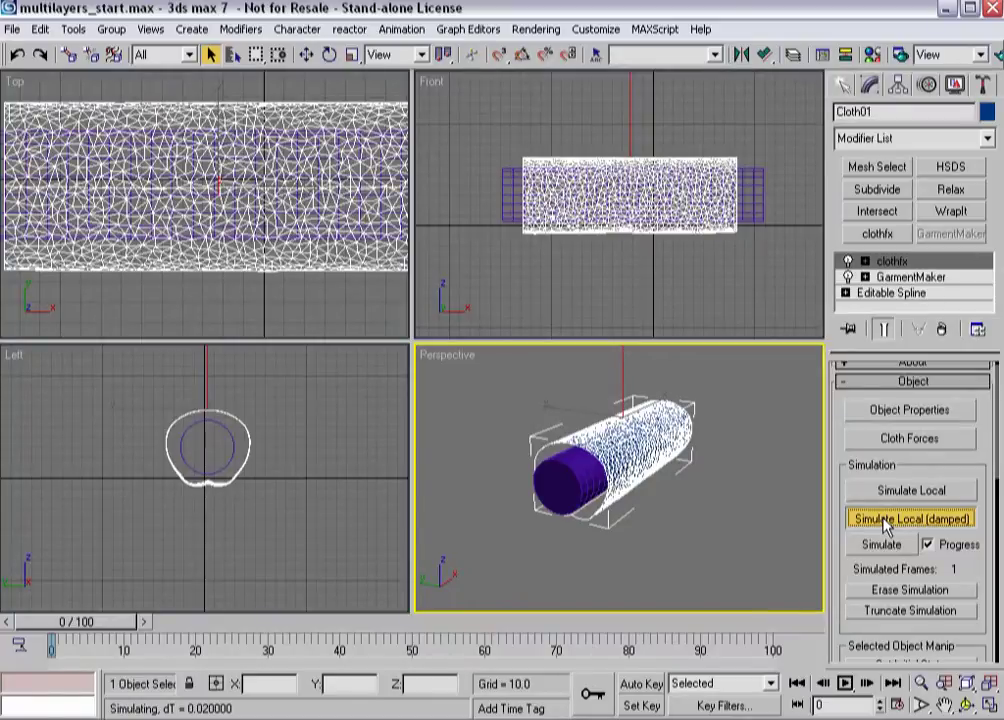
click(885, 522)
Run and stop a local simulation so the sleeve closes around the arm, then turn gravity back on
drag(836, 513, 835, 287)
scroll(890, 504, down, 2)
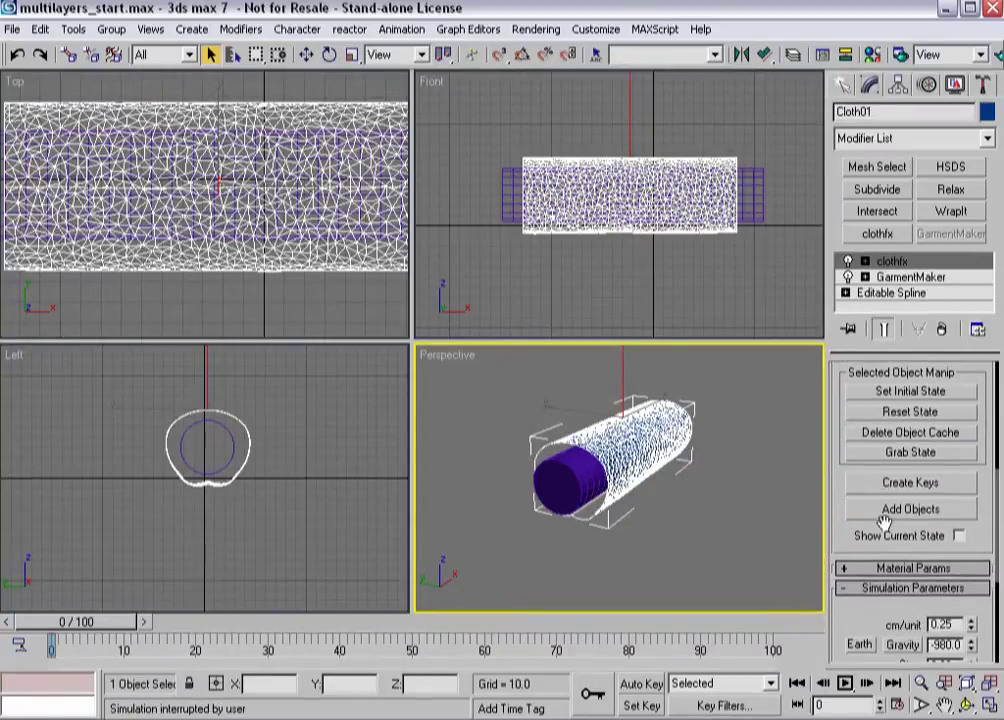
drag(865, 606, 860, 401)
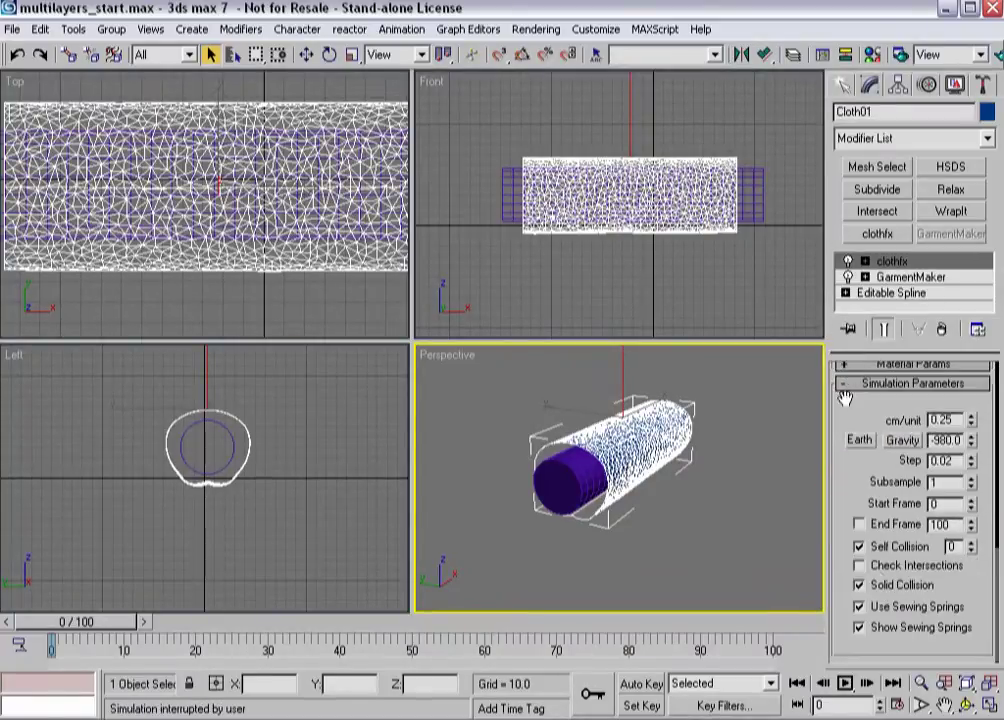
scroll(896, 541, up, 10)
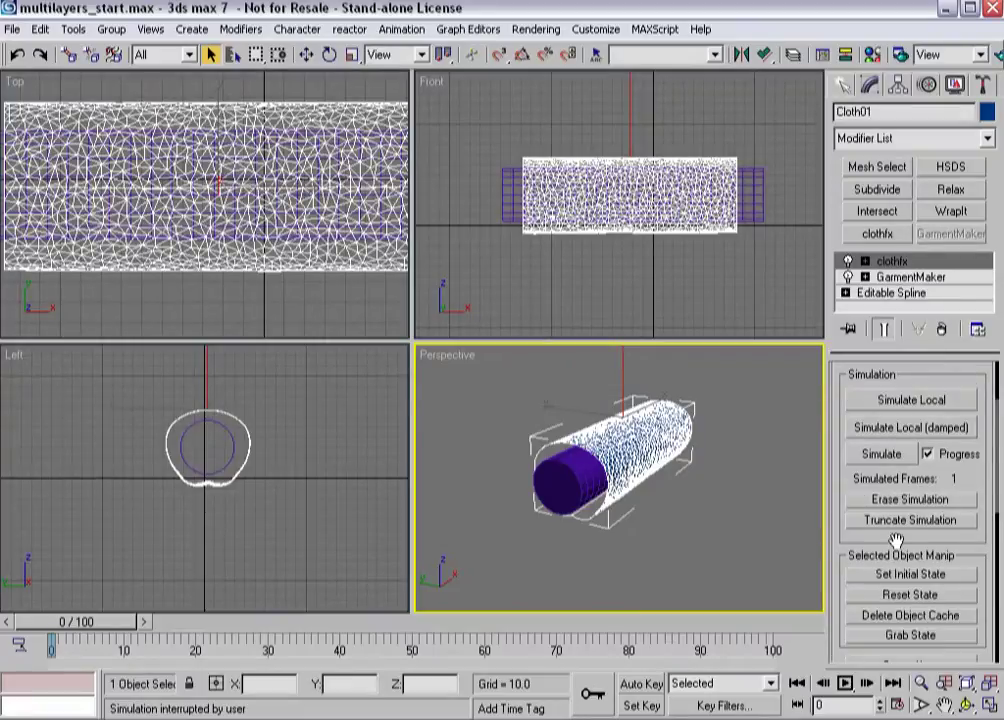
click(889, 402)
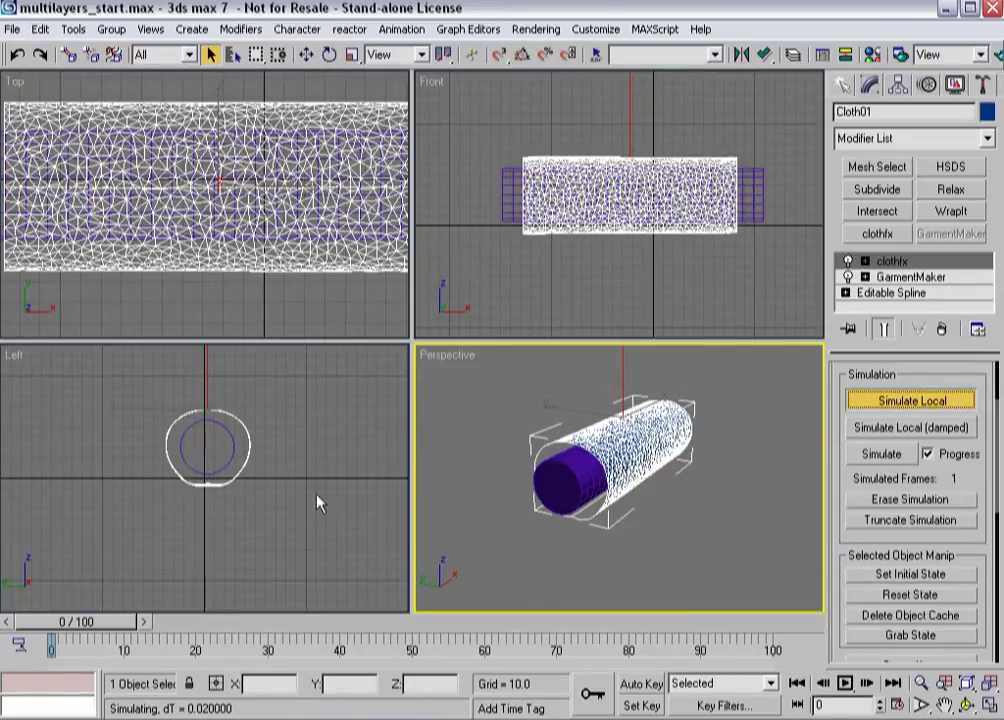
click(862, 412)
drag(832, 493, 843, 466)
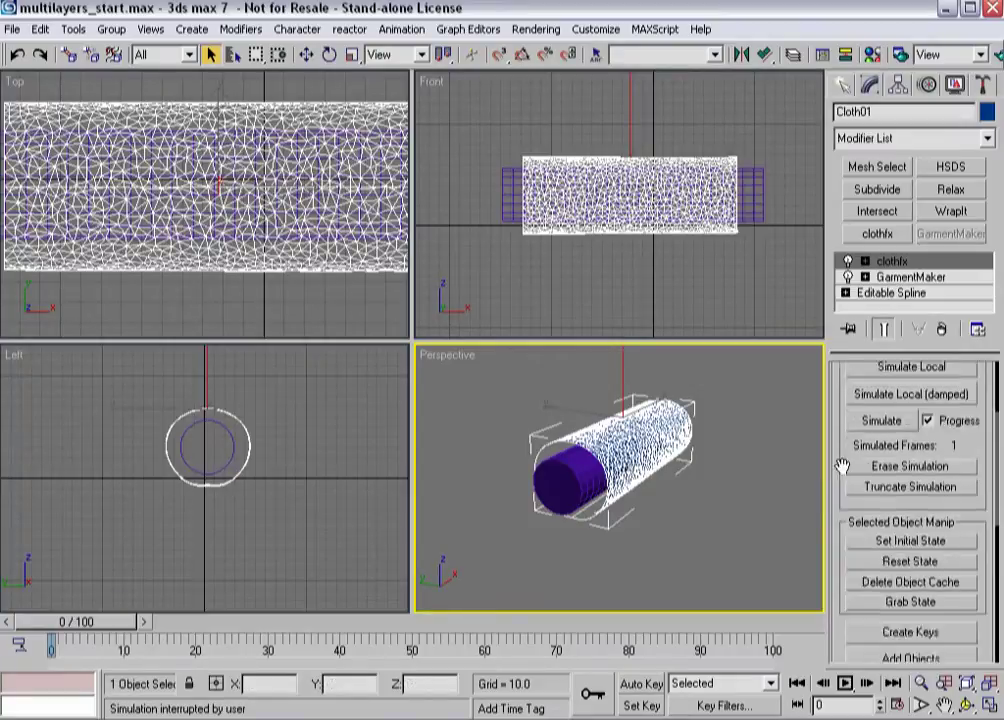
scroll(843, 466, down, 5)
scroll(857, 446, down, 2)
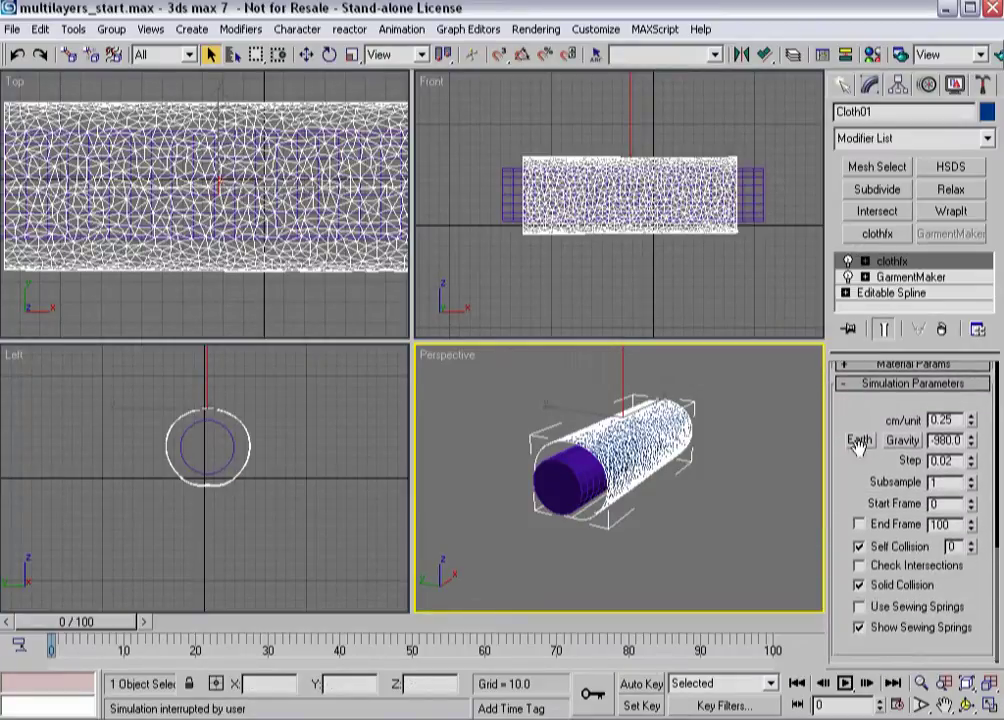
click(903, 441)
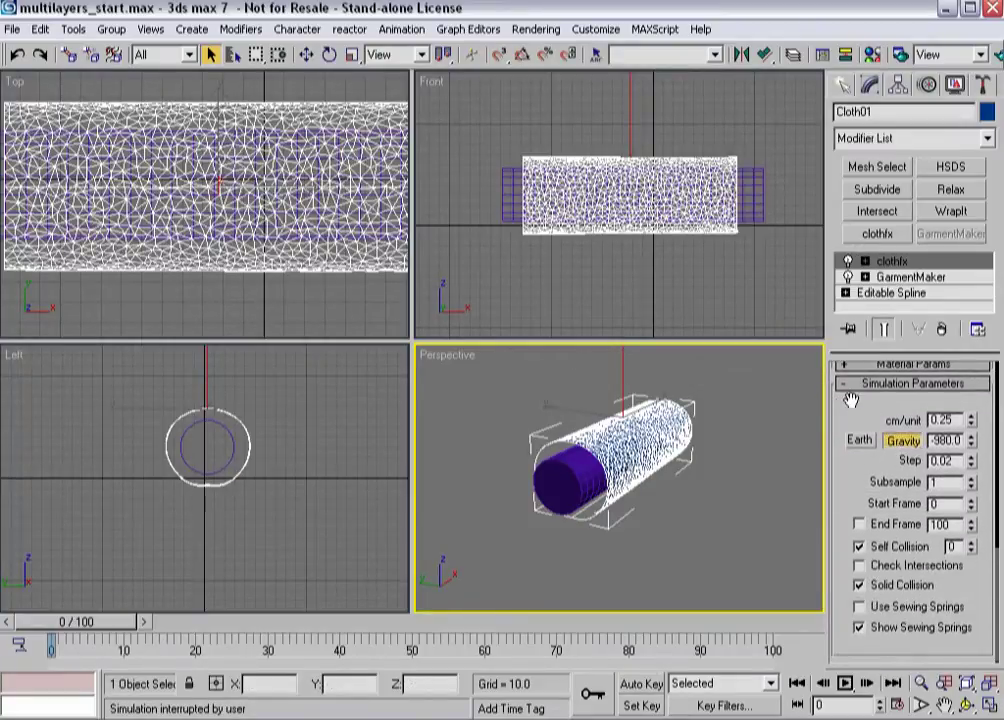
scroll(850, 400, up, 5)
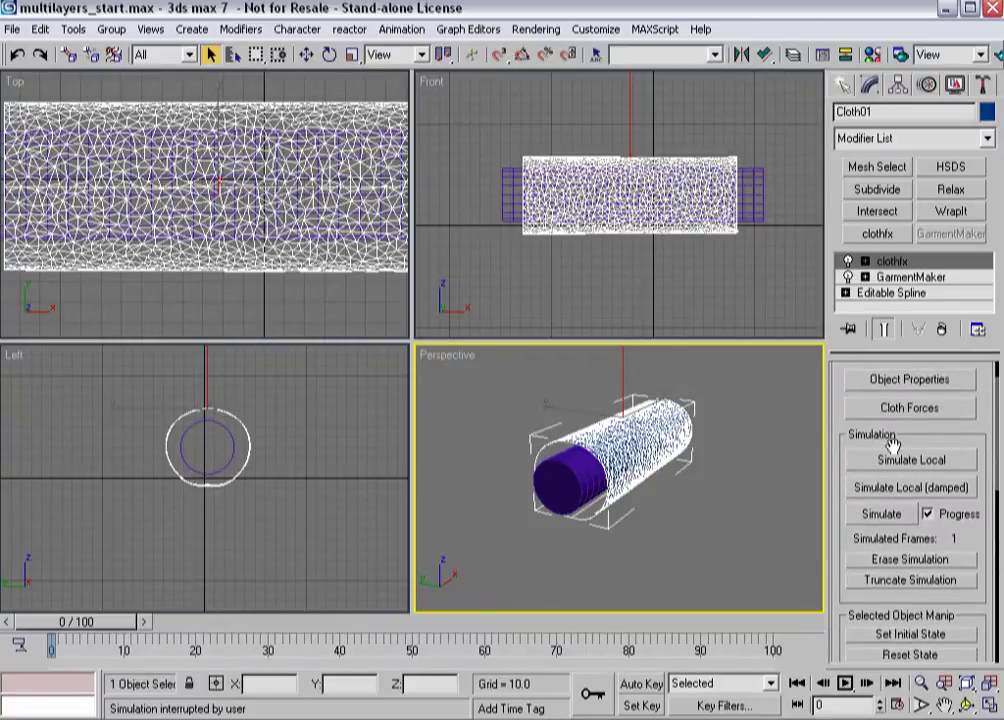
In clothfx Object Properties, add Arm as a Collision Object with Offset 3.5
click(898, 380)
click(322, 175)
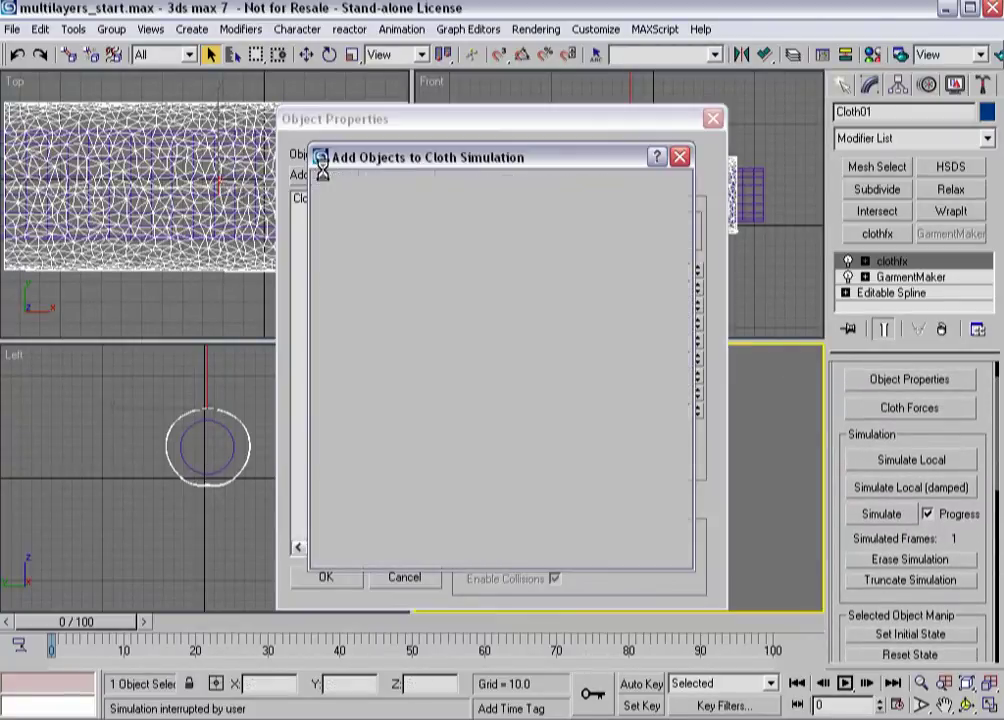
double_click(345, 218)
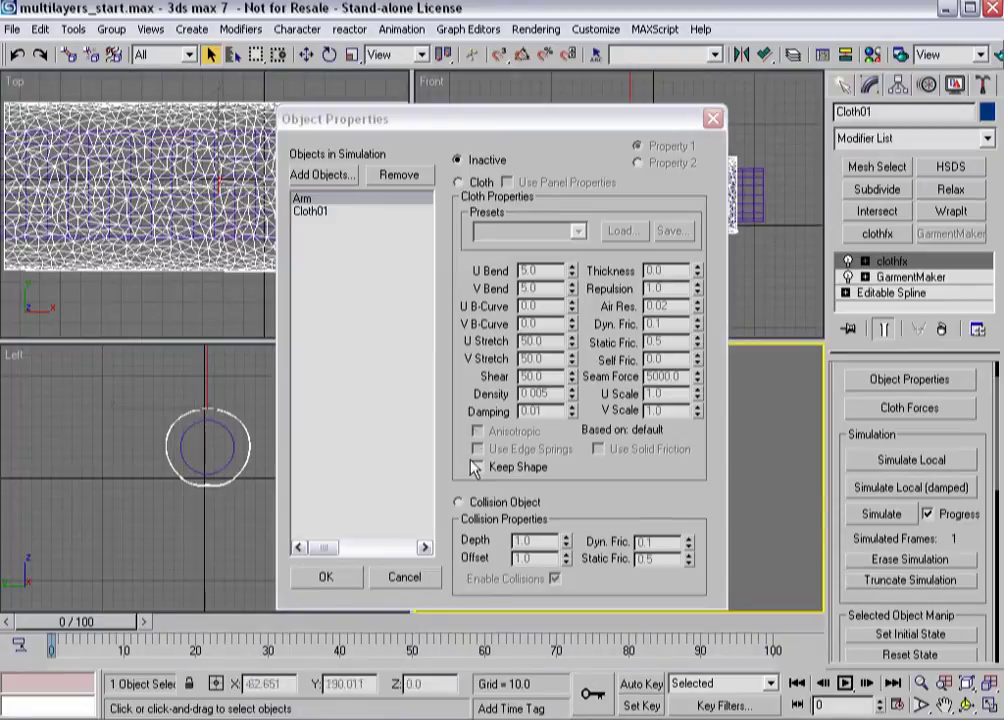
click(458, 502)
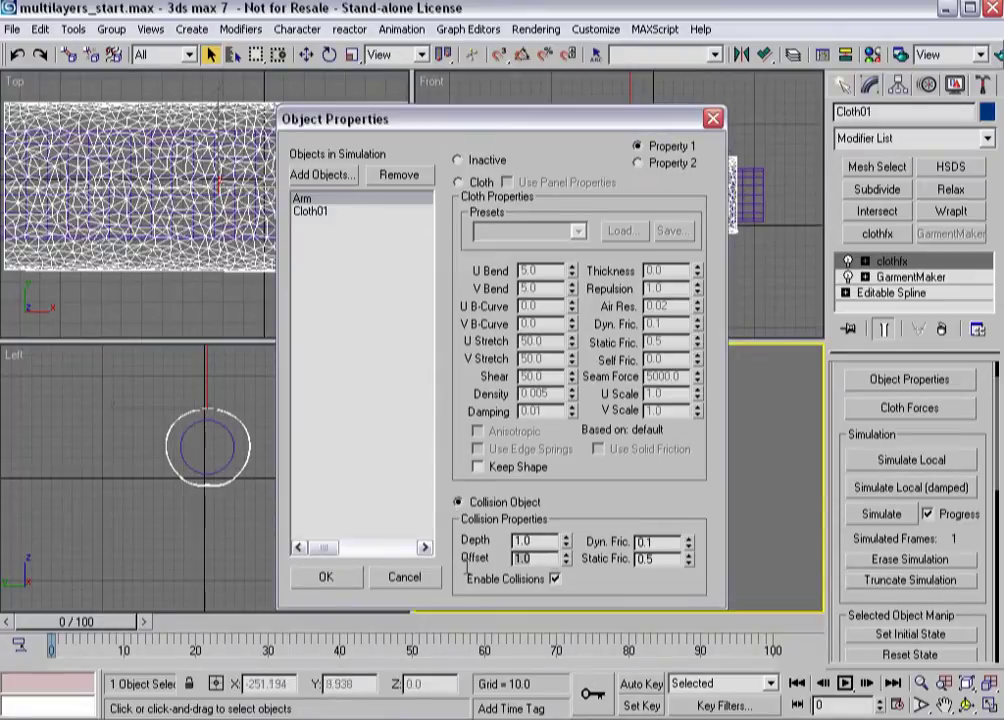
text(.35)
key(Tab)
key(shift+Tab)
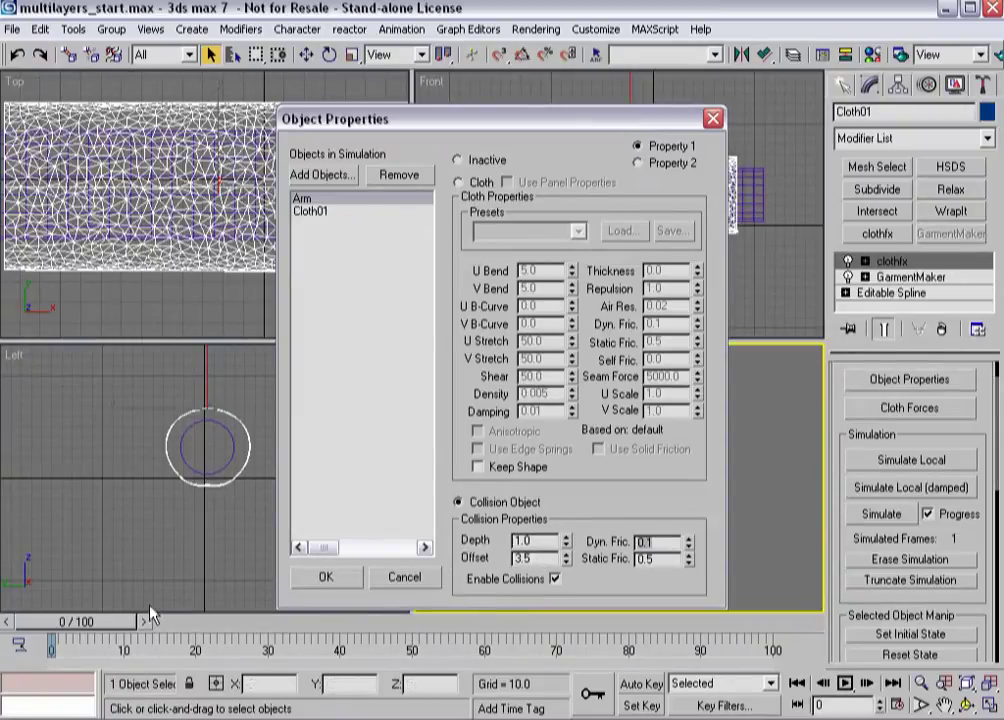
click(323, 577)
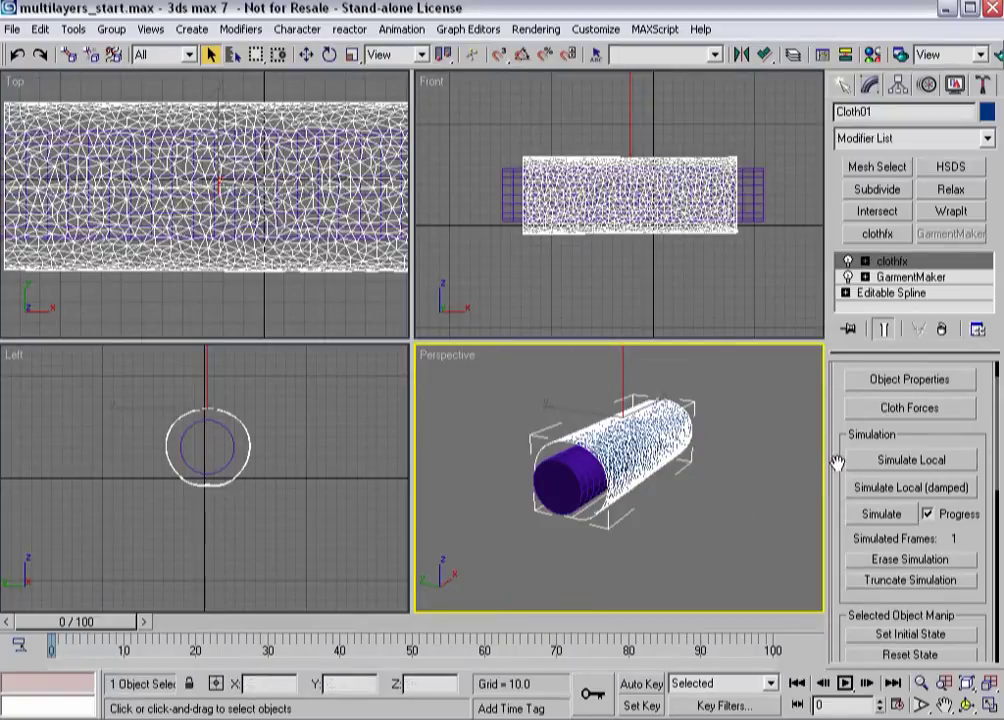
Run a local cloth simulation until the sleeve sags onto the arm, then stop it
drag(836, 515, 820, 262)
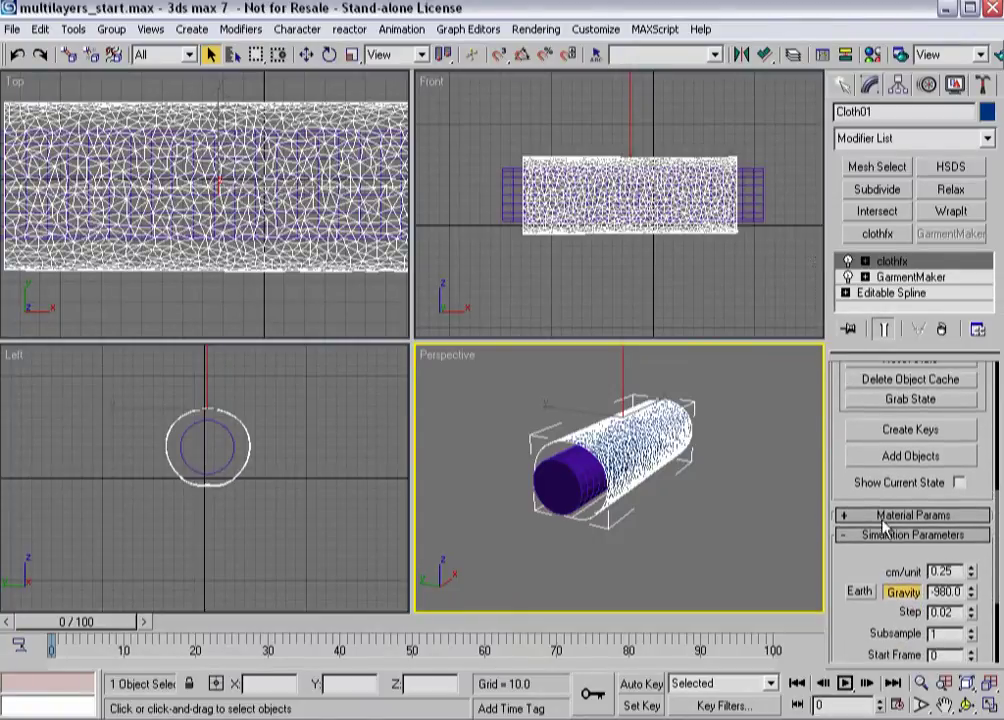
scroll(831, 419, up, 5)
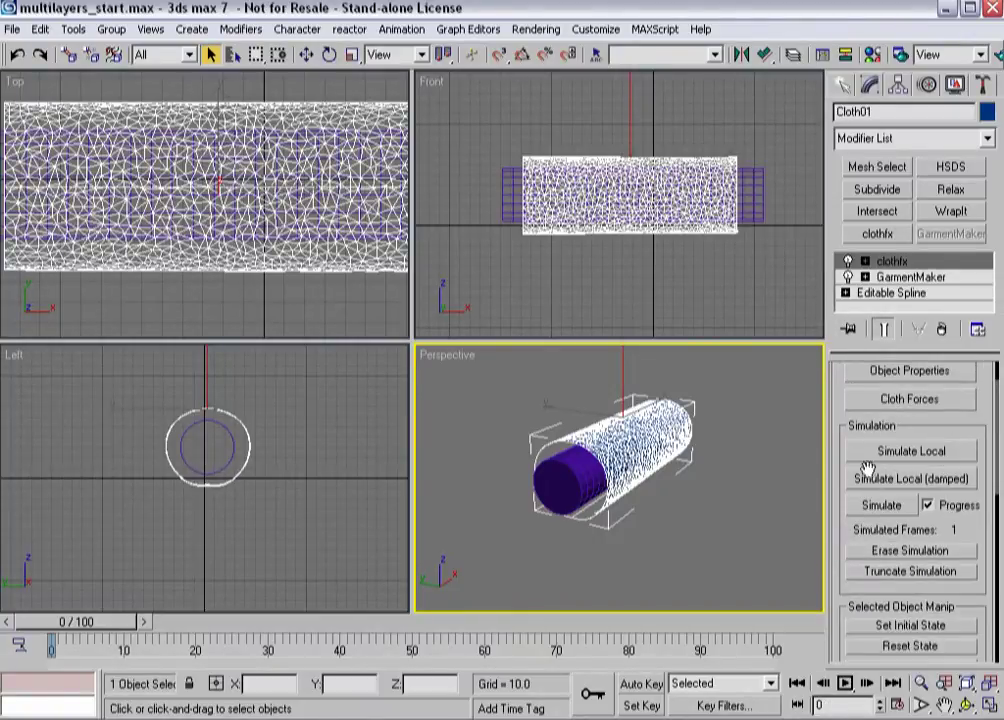
click(906, 451)
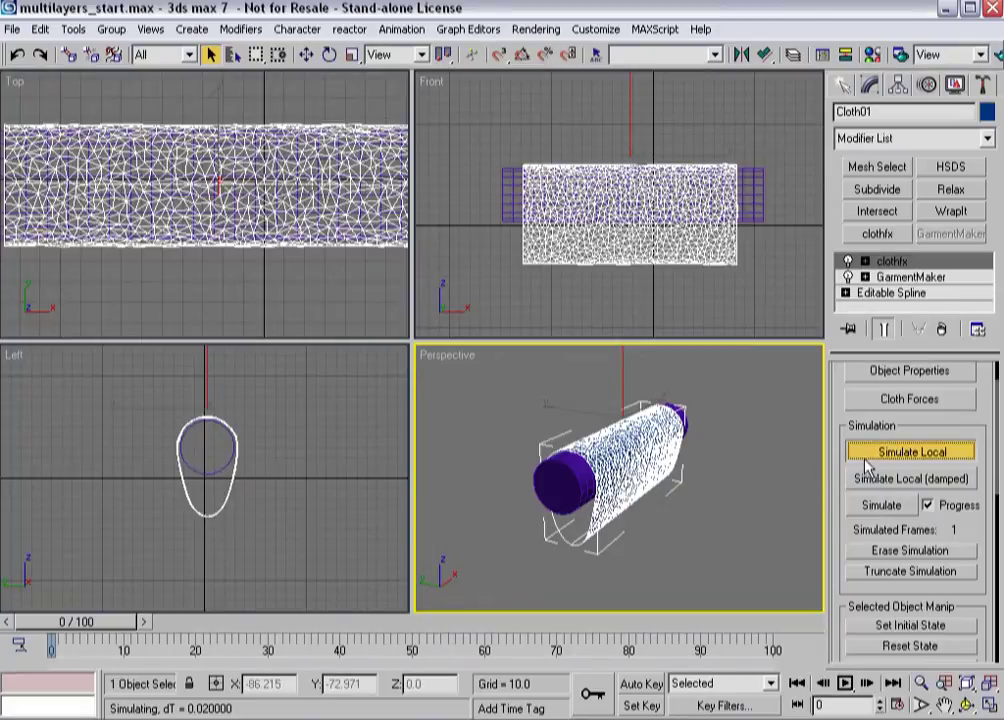
key(Escape)
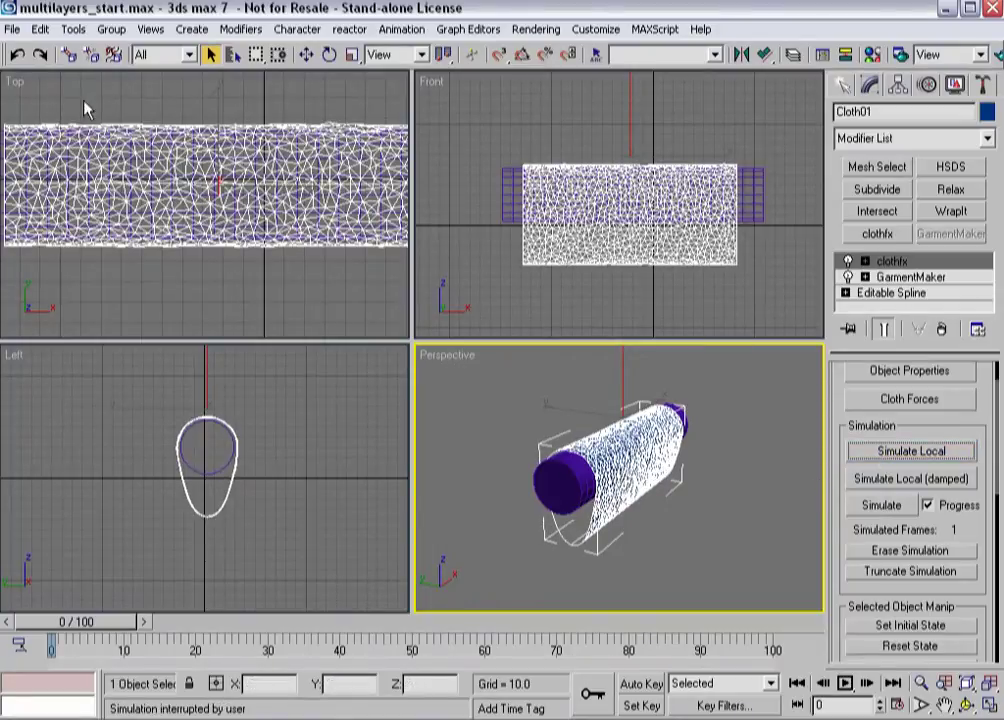
click(16, 29)
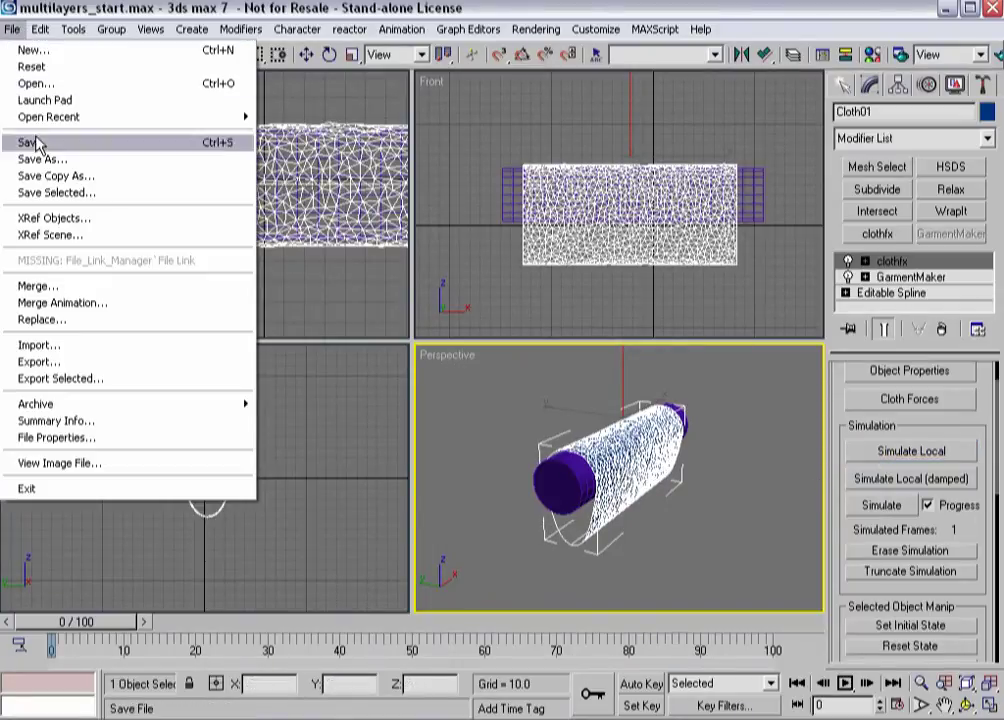
Save the scene as multilayers_layer01placed.max
click(230, 160)
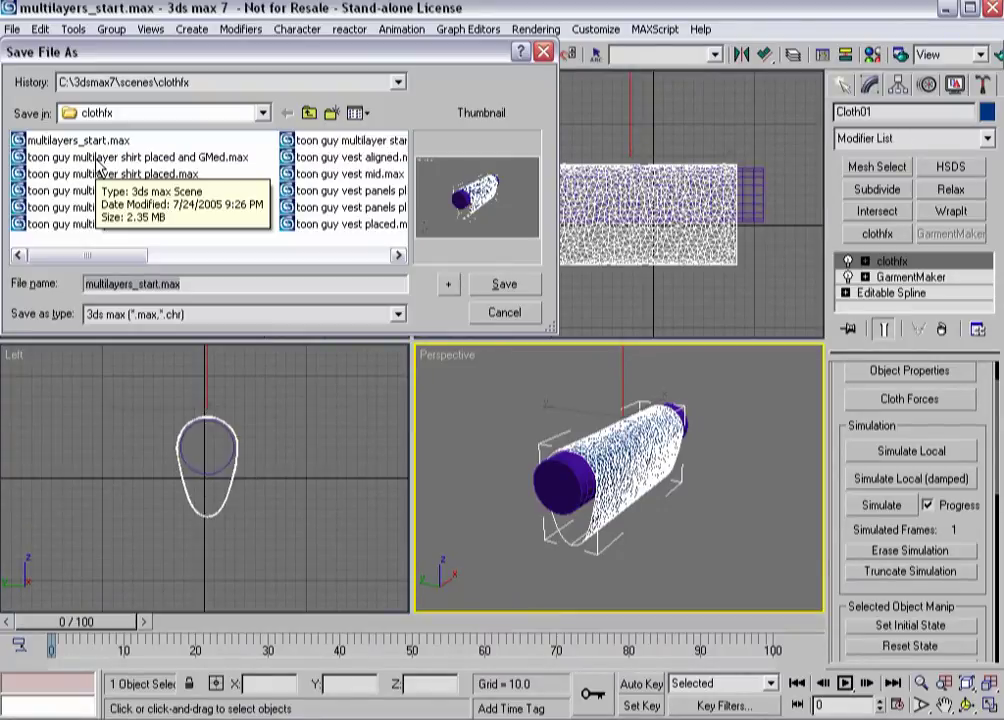
click(156, 284)
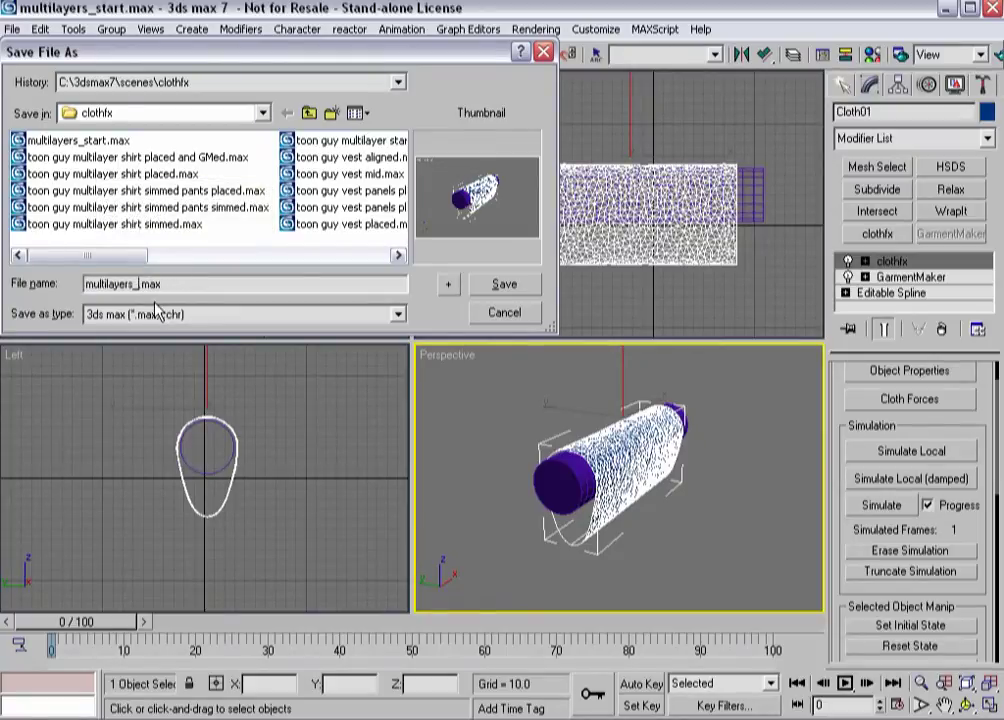
text(layer01)
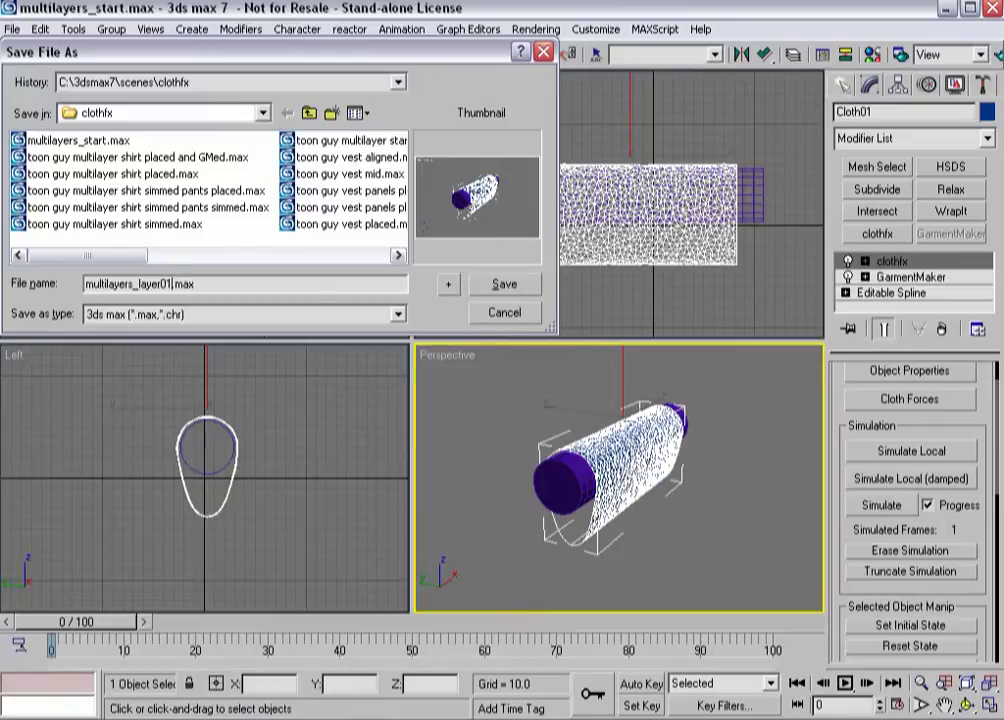
text(placed)
click(504, 285)
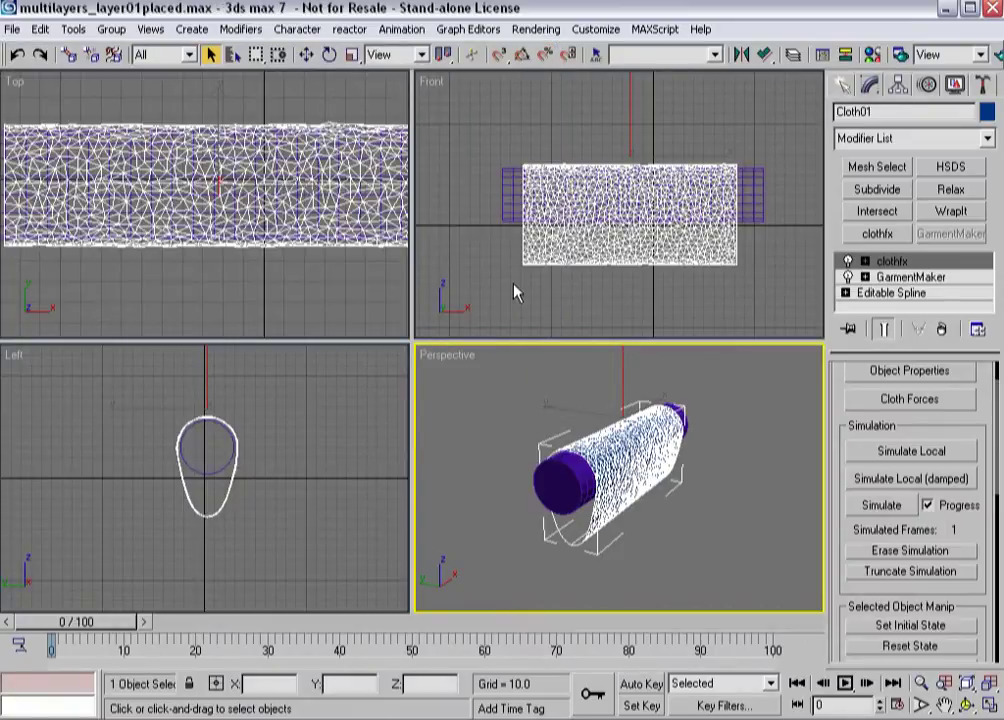
Switch to smooth shading and give the Arm static friction 0.6 and dynamic friction 2
key(F3)
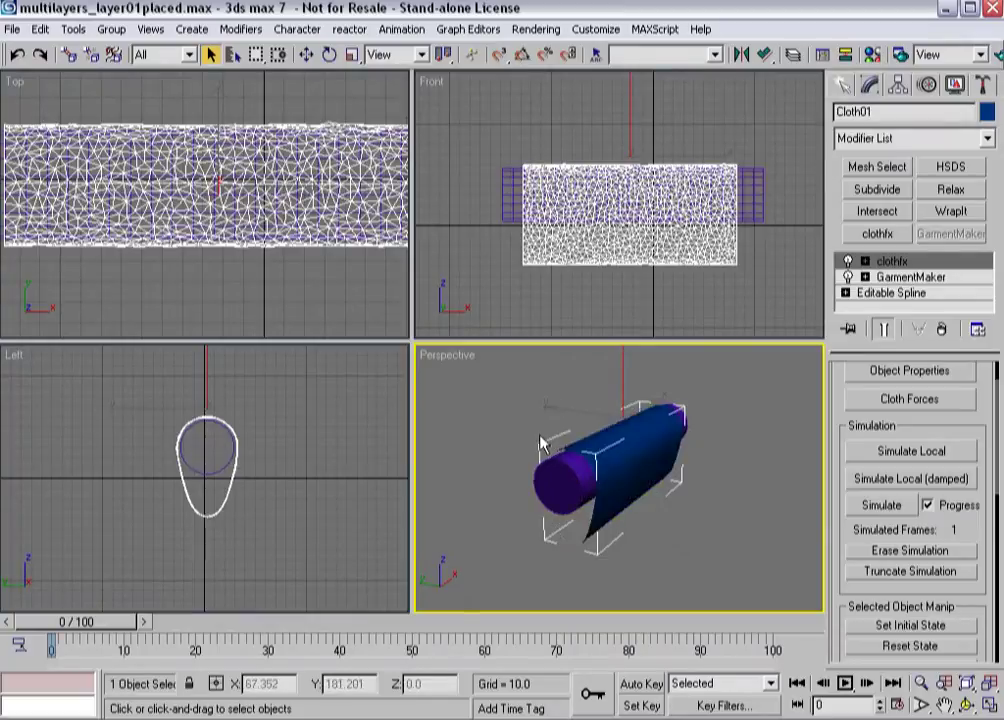
alt+middle_drag(542, 473, 519, 487)
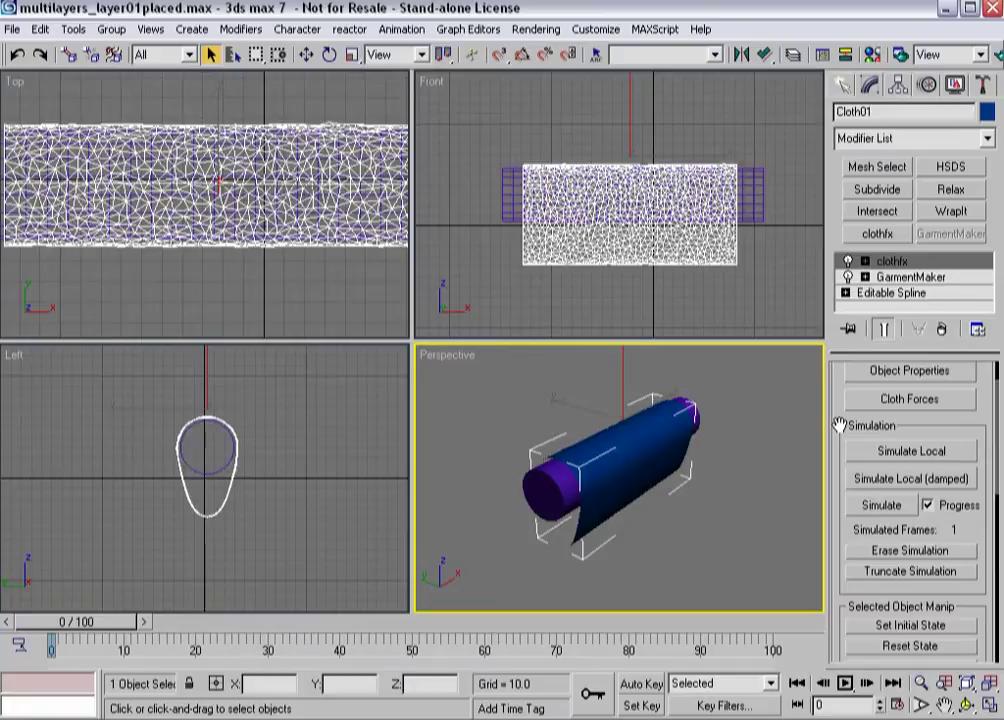
mouse_move(838, 427)
mouse_down()
mouse_move(796, 31)
mouse_move(815, 115)
mouse_move(841, 466)
mouse_up()
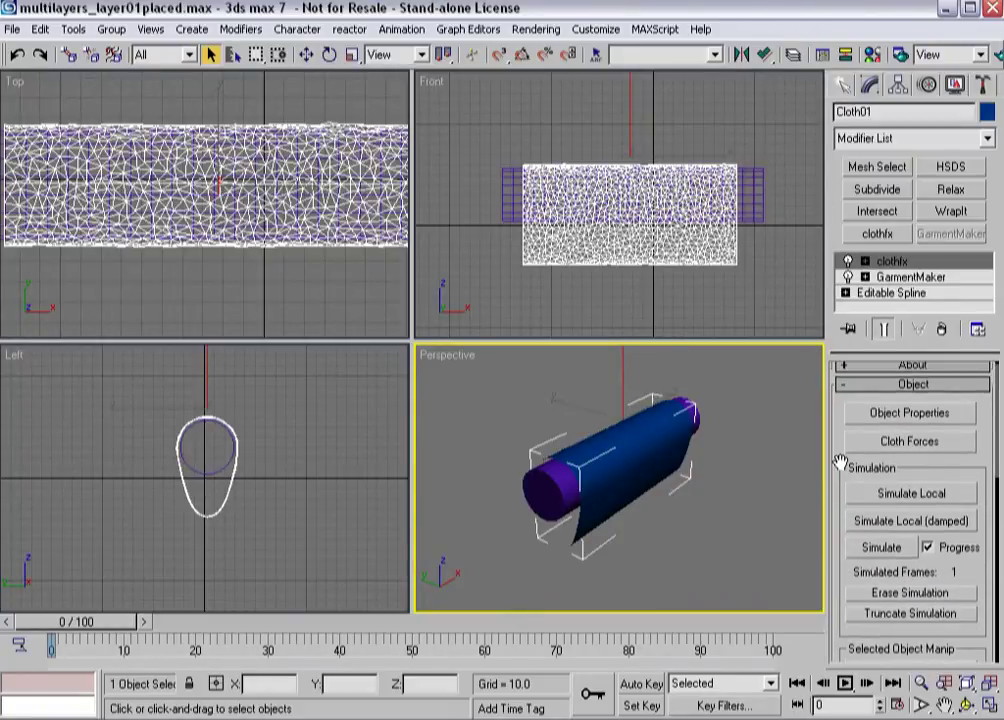
click(856, 412)
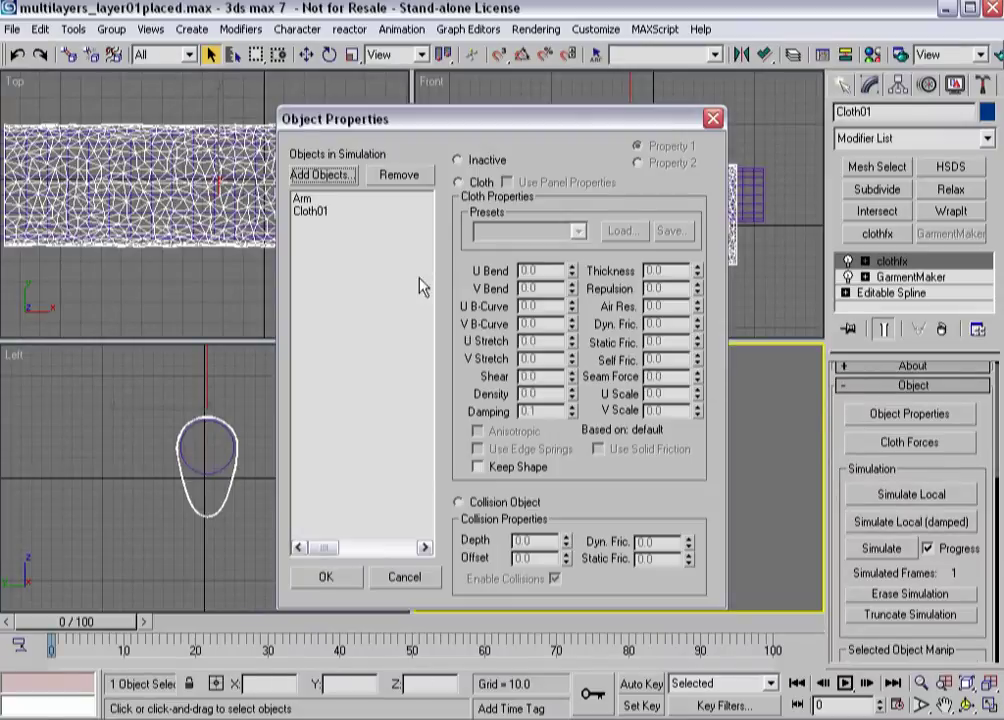
click(316, 212)
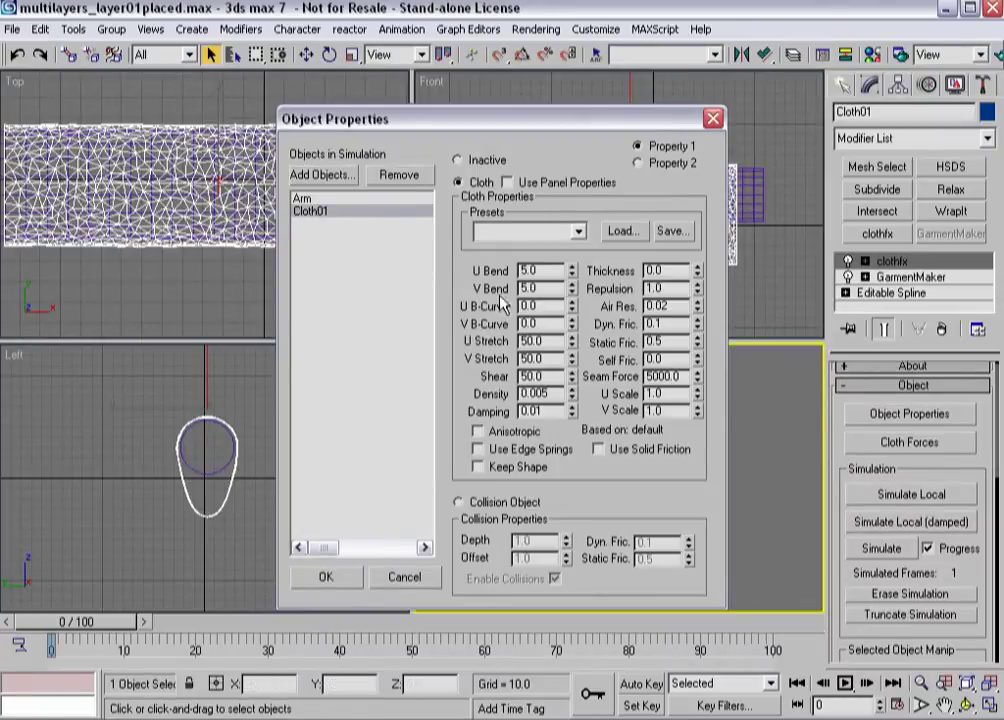
click(303, 199)
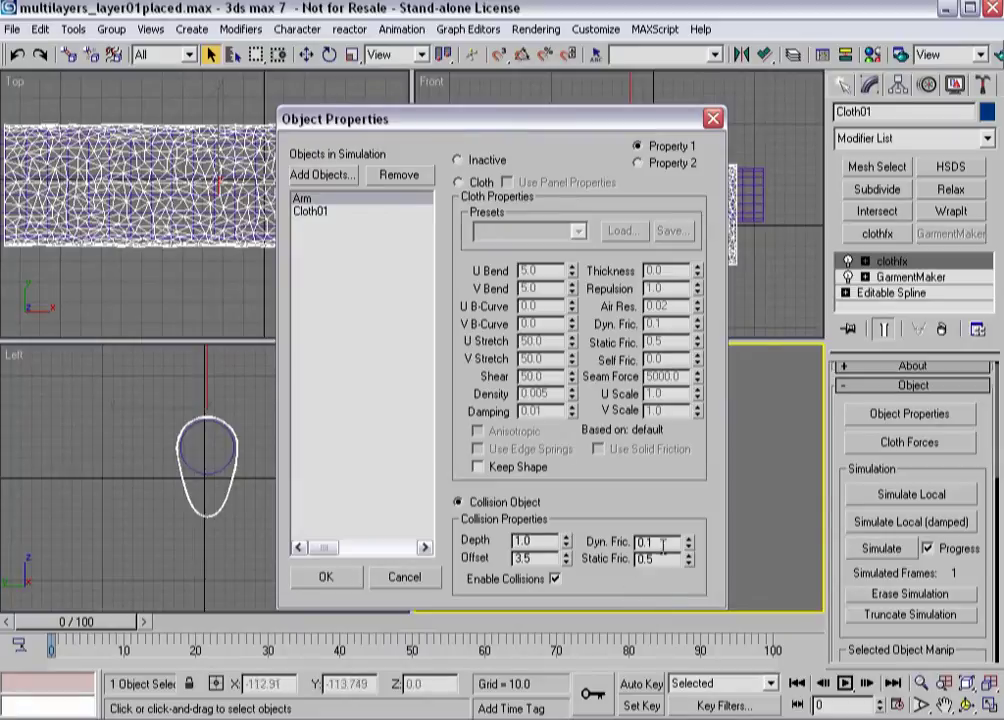
double_click(643, 558)
key(BackSpace)
text(0.6)
key(Tab)
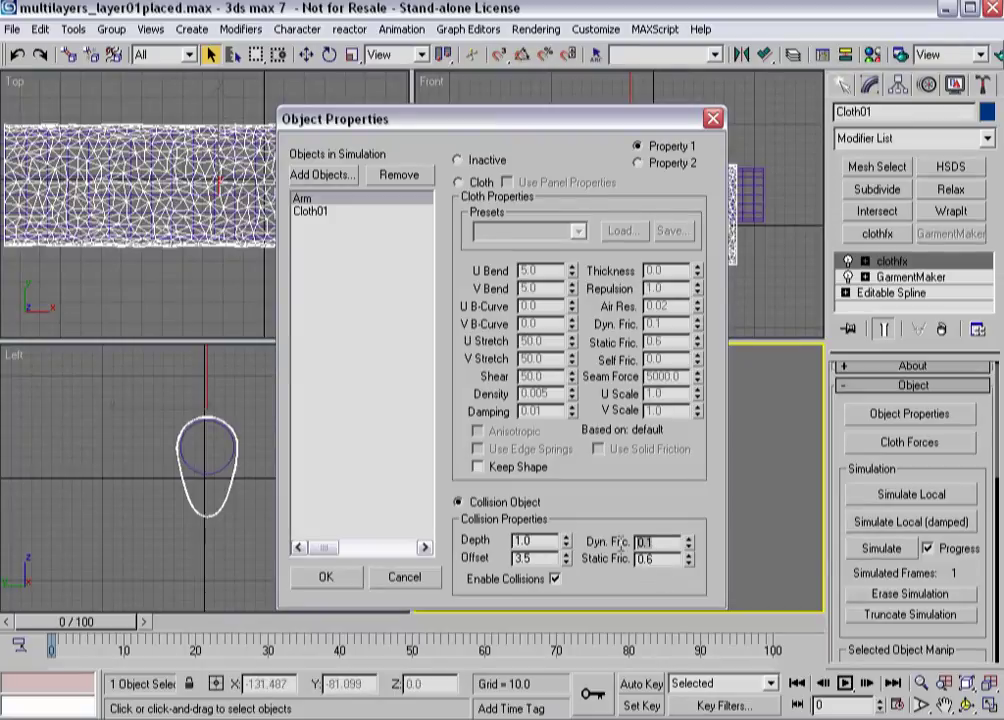
text(2)
click(326, 577)
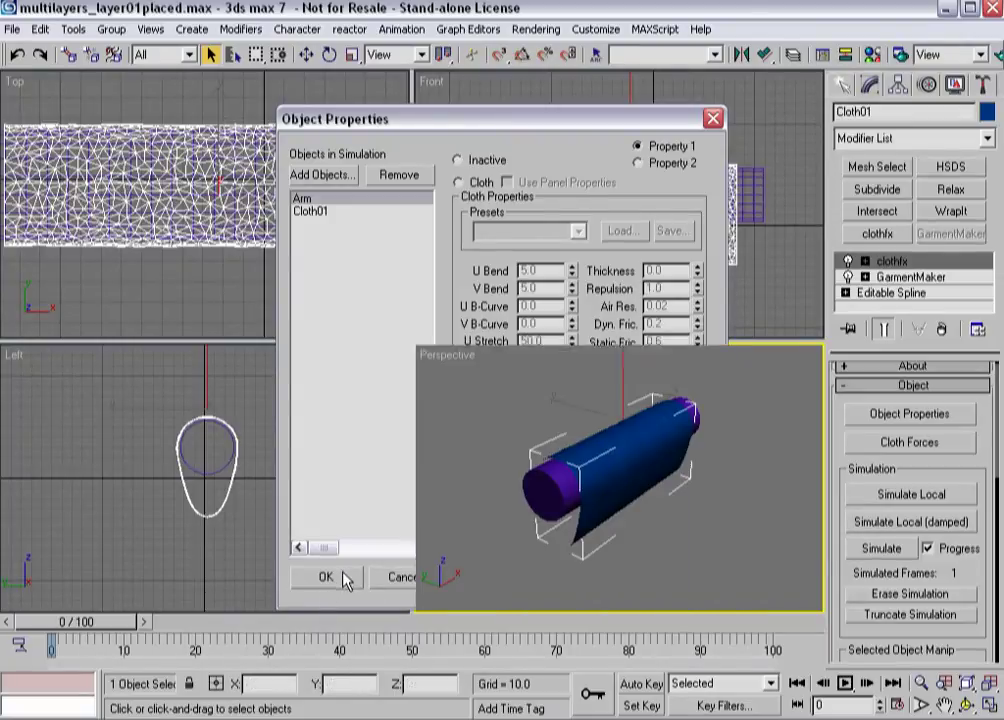
Simulate the cloth across all 100 frames, then scrub back to an early frame
click(868, 551)
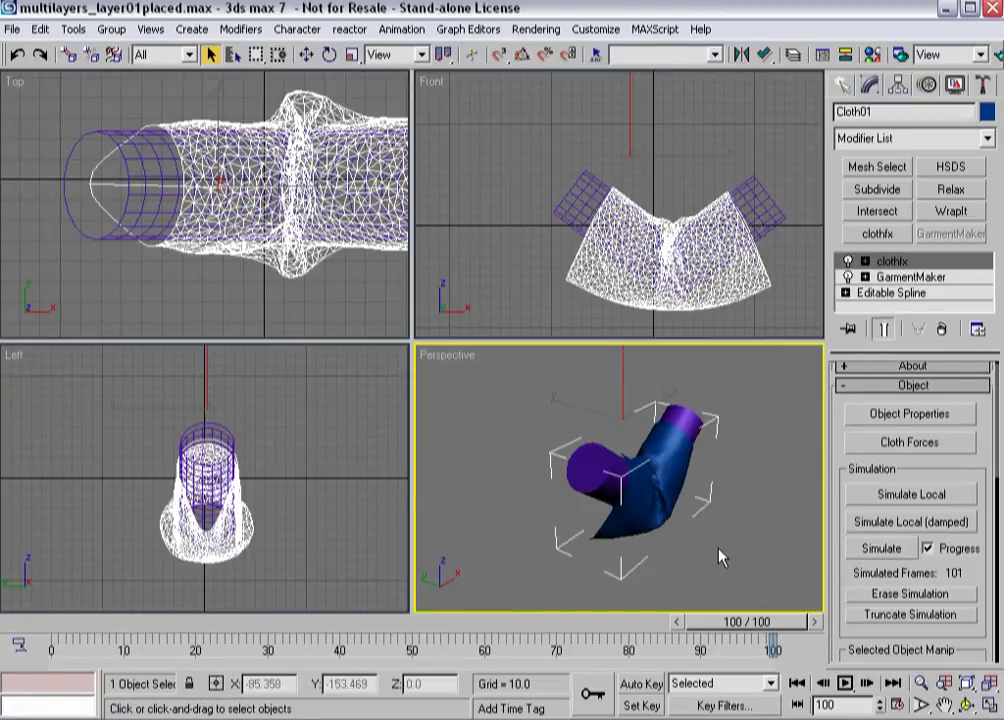
alt+middle_drag(661, 531, 615, 515)
drag(757, 621, 112, 592)
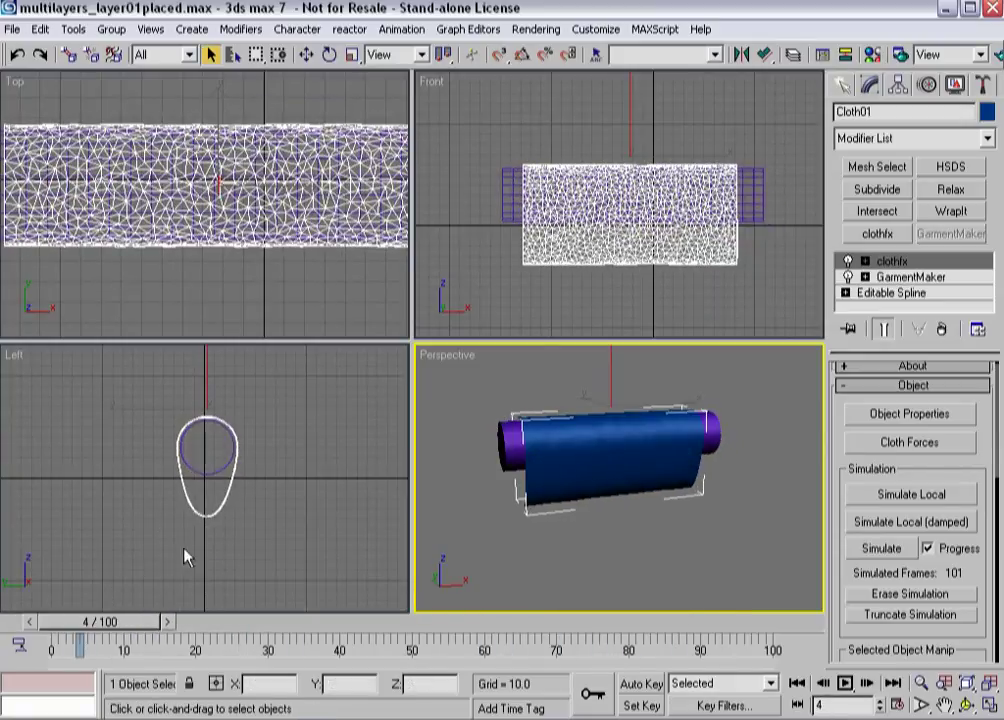
Save the scene as multilayers_layer01simmed.max
click(12, 29)
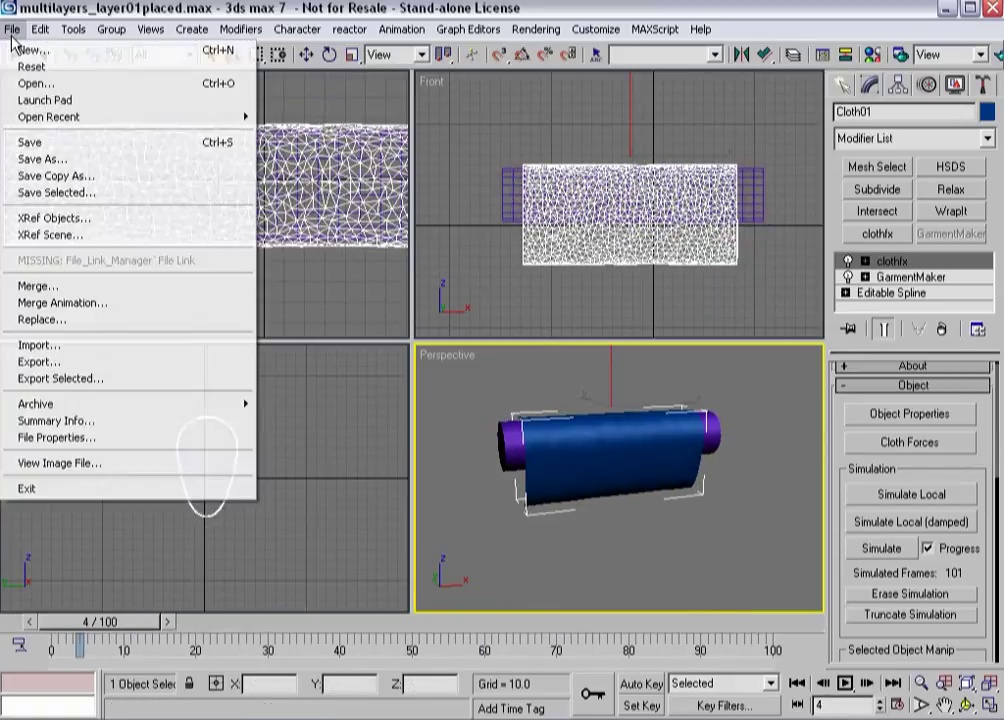
click(38, 159)
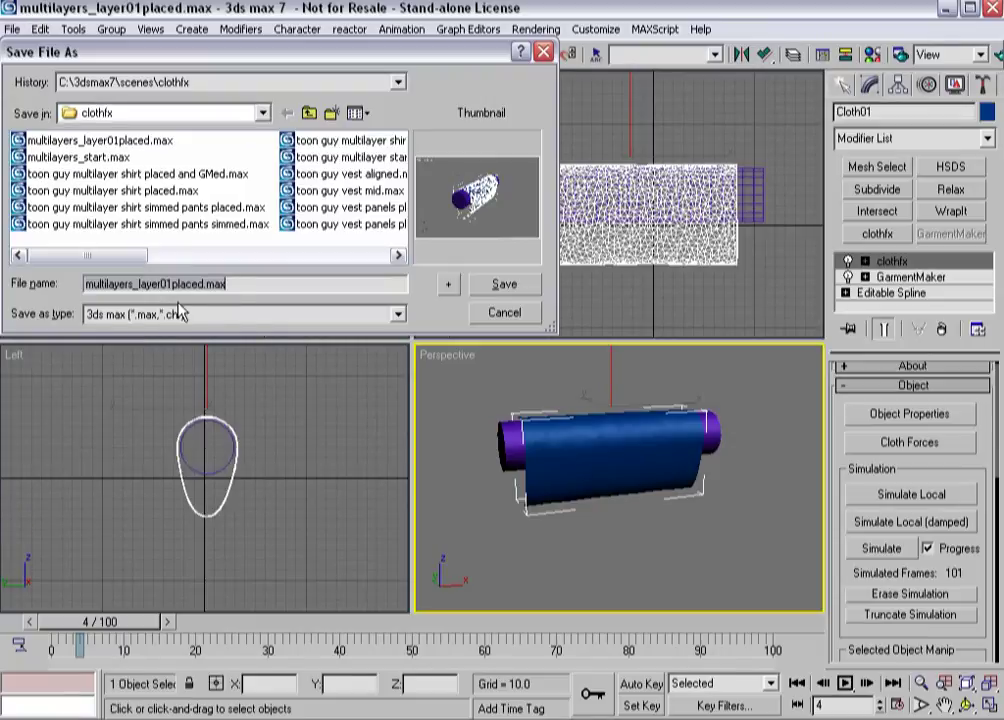
click(205, 284)
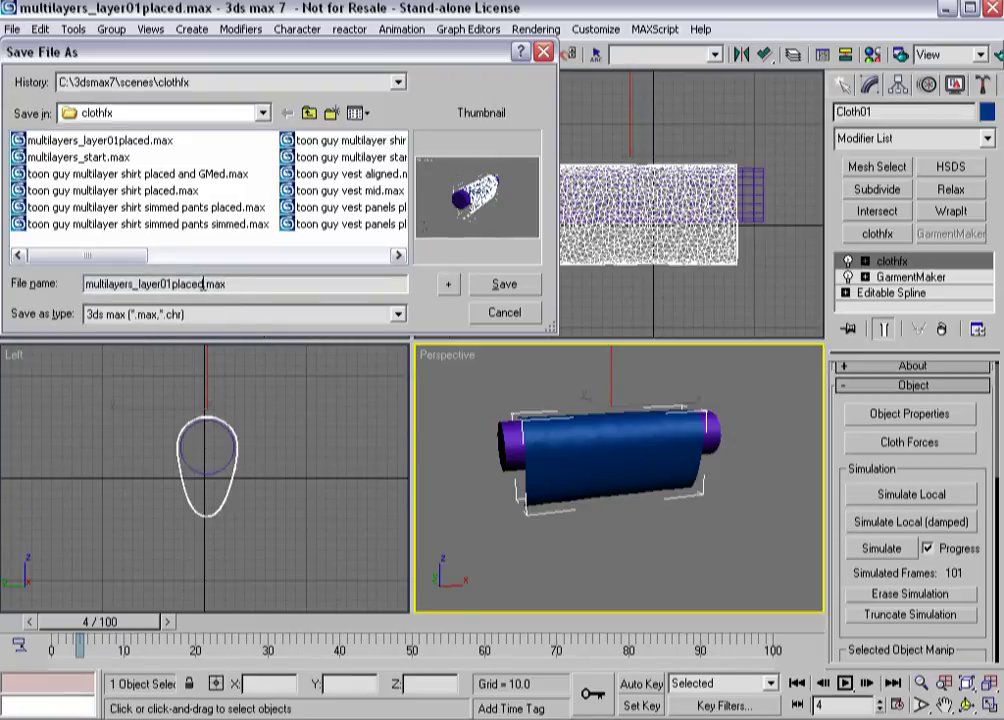
key(BackSpace)
key(BackSpace)
key(BackSpace)
key(BackSpace)
key(BackSpace)
key(BackSpace)
text(simmed)
click(497, 286)
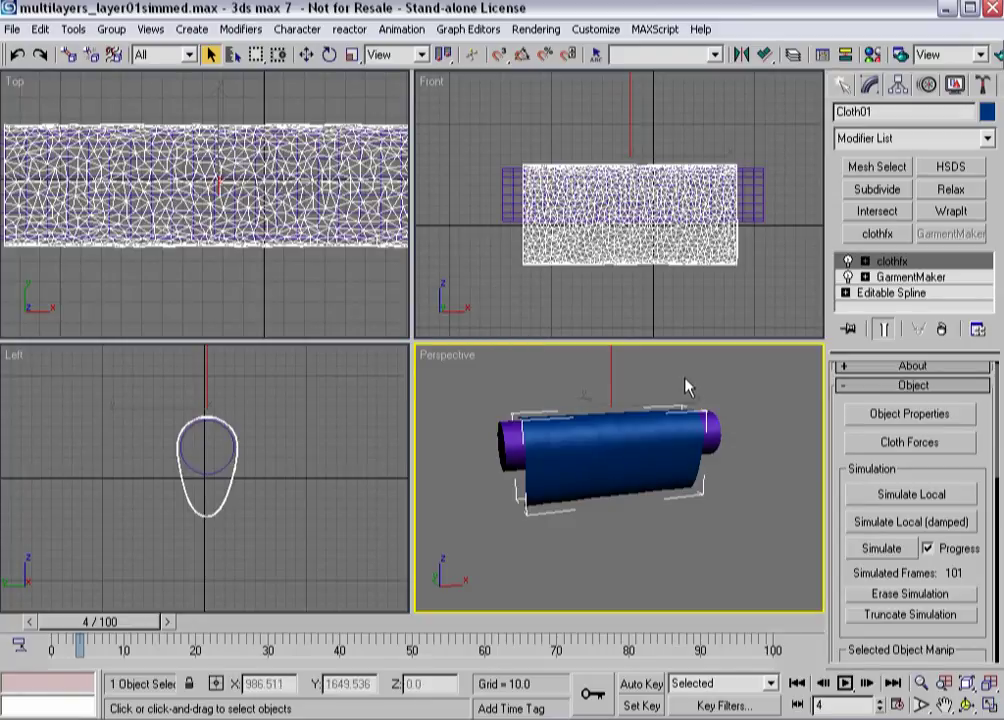
Unhide Cloth02 by name from the Top viewport
right_click(208, 302)
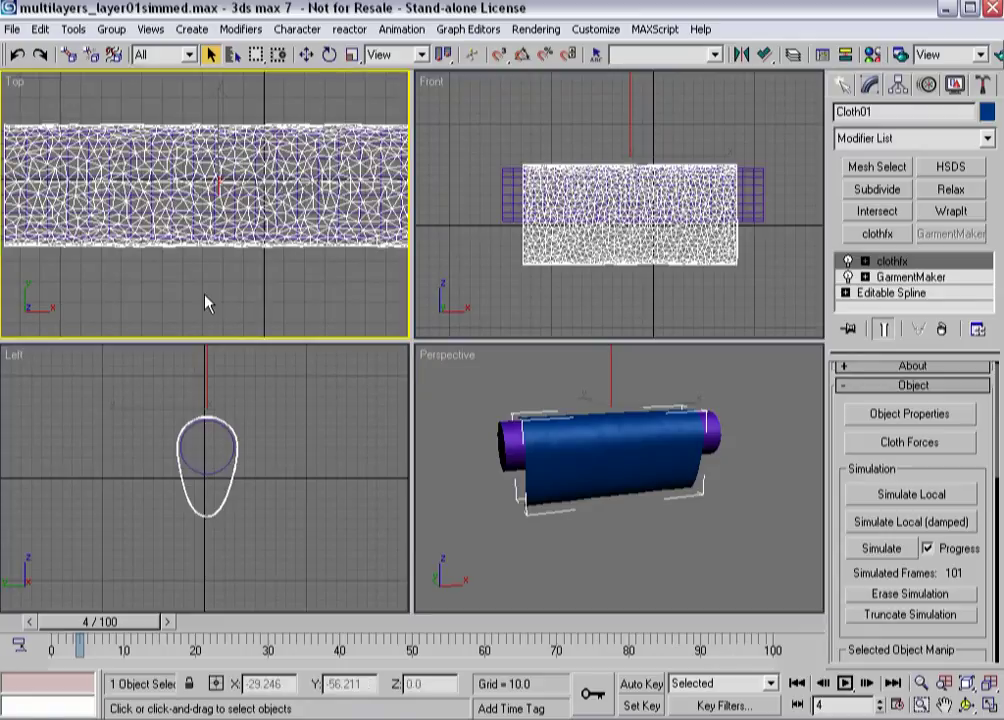
right_click(256, 290)
click(330, 210)
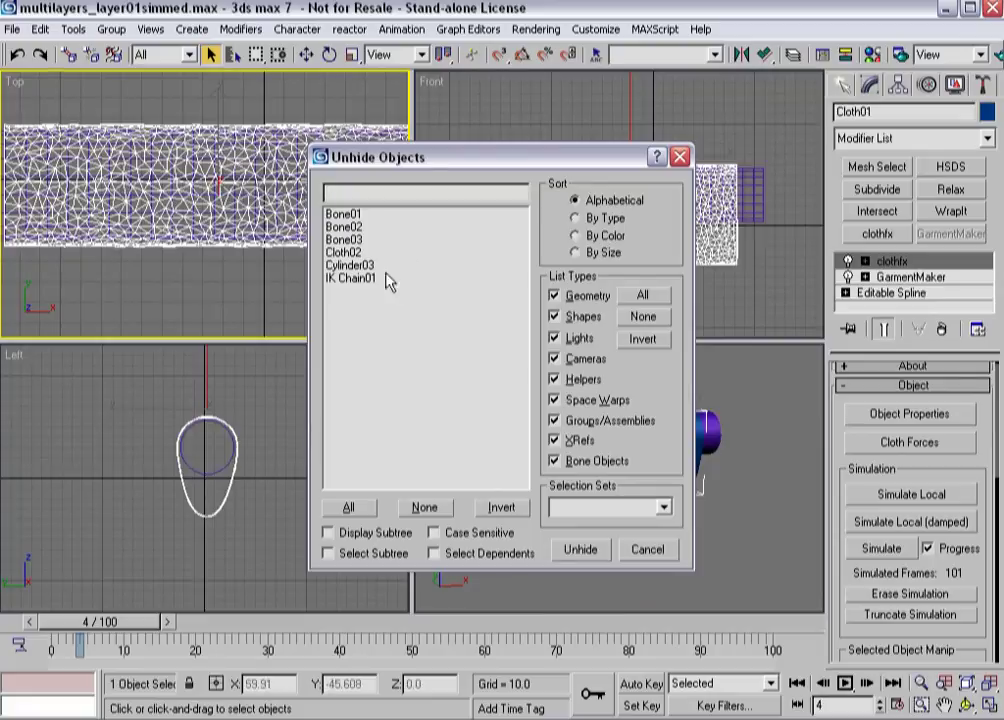
click(360, 252)
click(572, 549)
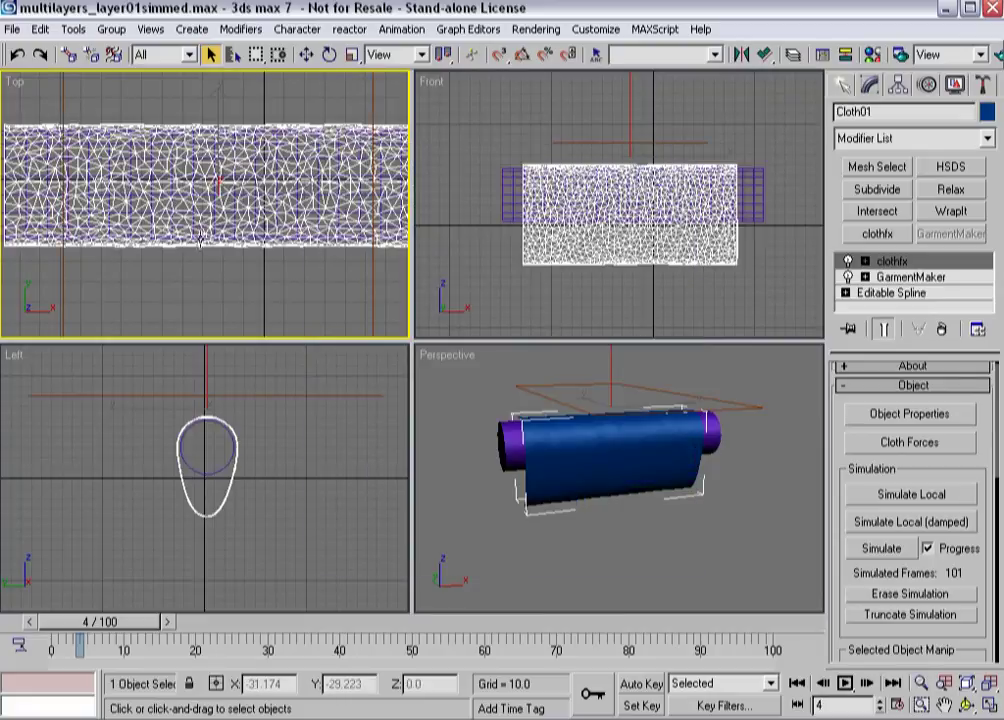